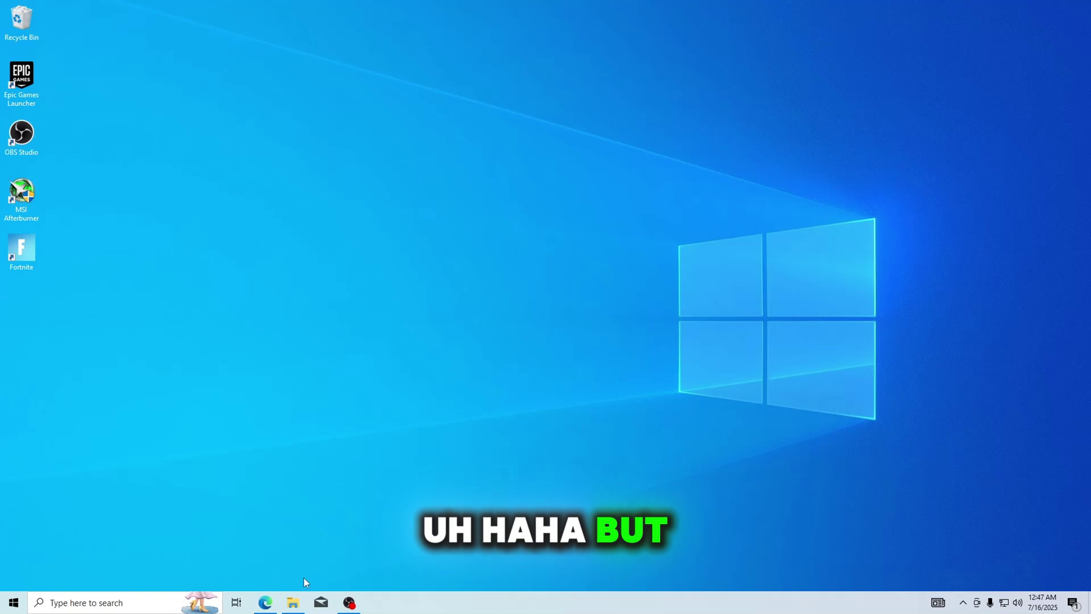
- Bring the browser back to Tickle's Premium Tweaking Software page, then reveal the desktop
{"action": "key", "text": "alt+Tab"}
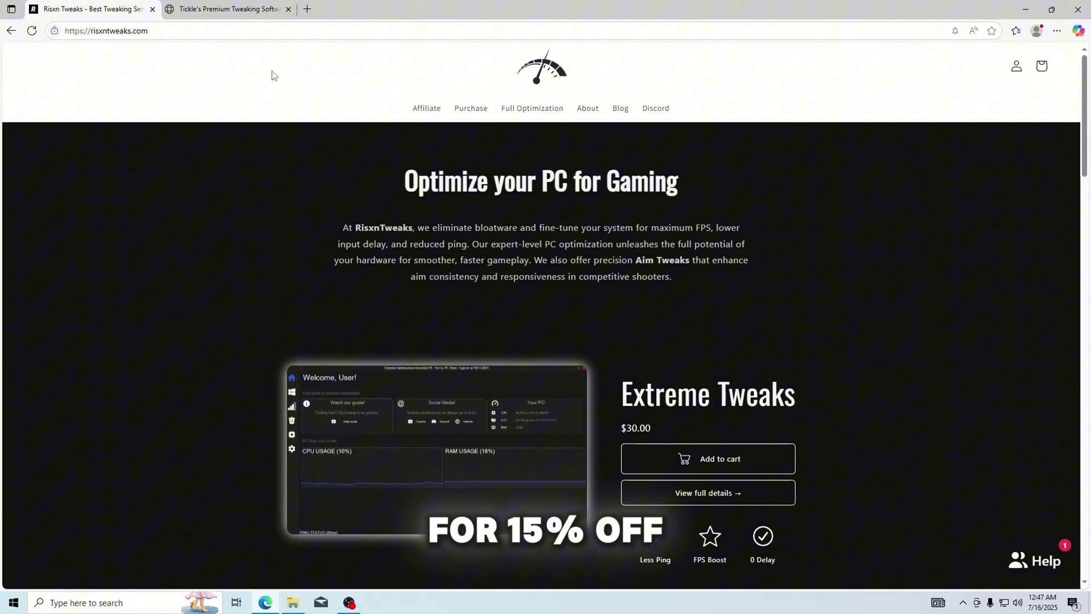
{"action": "left_click", "coordinate": [270, 9]}
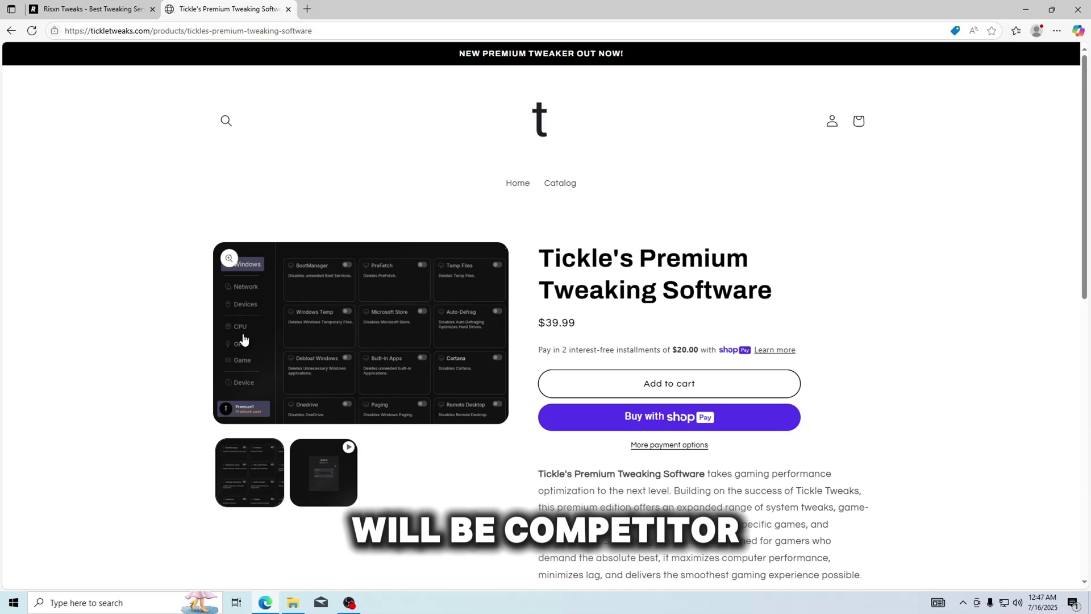
{"action": "key", "text": "super+d"}
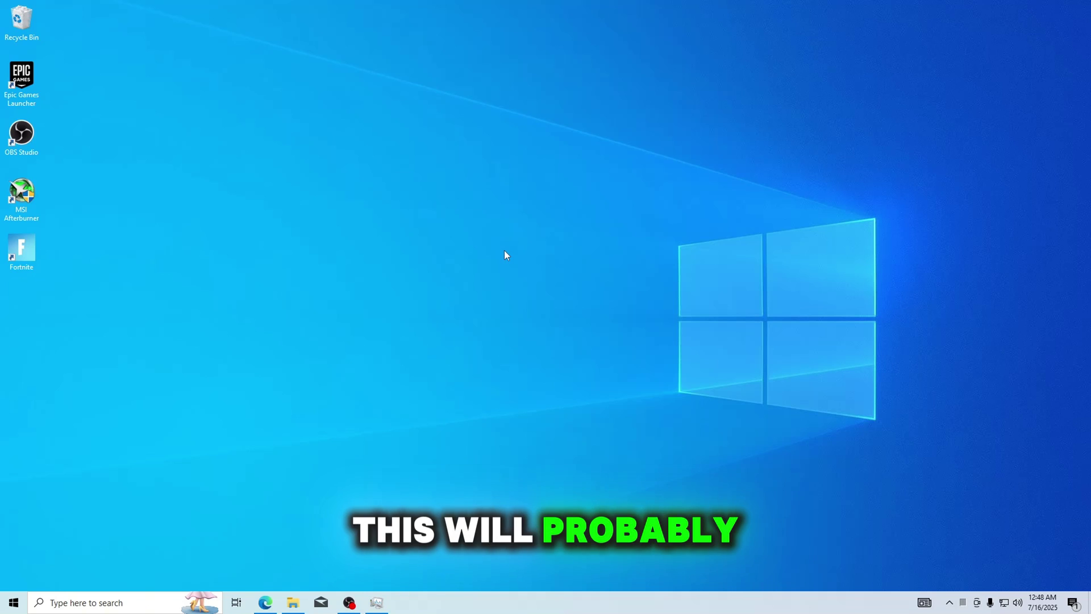
- Check memory, network, GPU and CPU usage in the performance monitor, then launch Tickle
{"action": "left_click", "coordinate": [376, 602]}
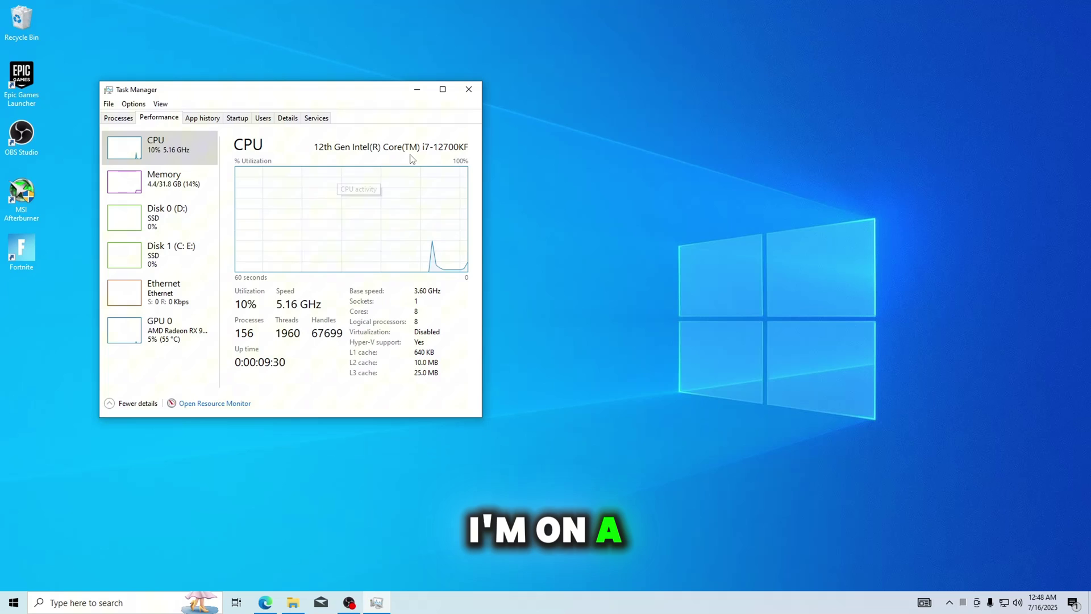
{"action": "left_click", "coordinate": [165, 181]}
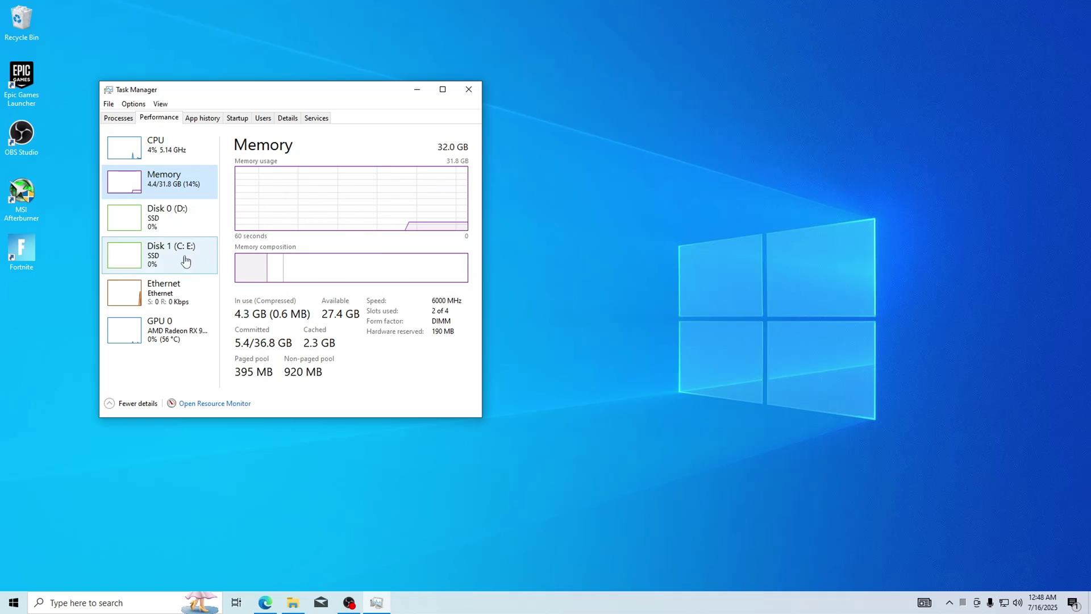
{"action": "left_click", "coordinate": [187, 299]}
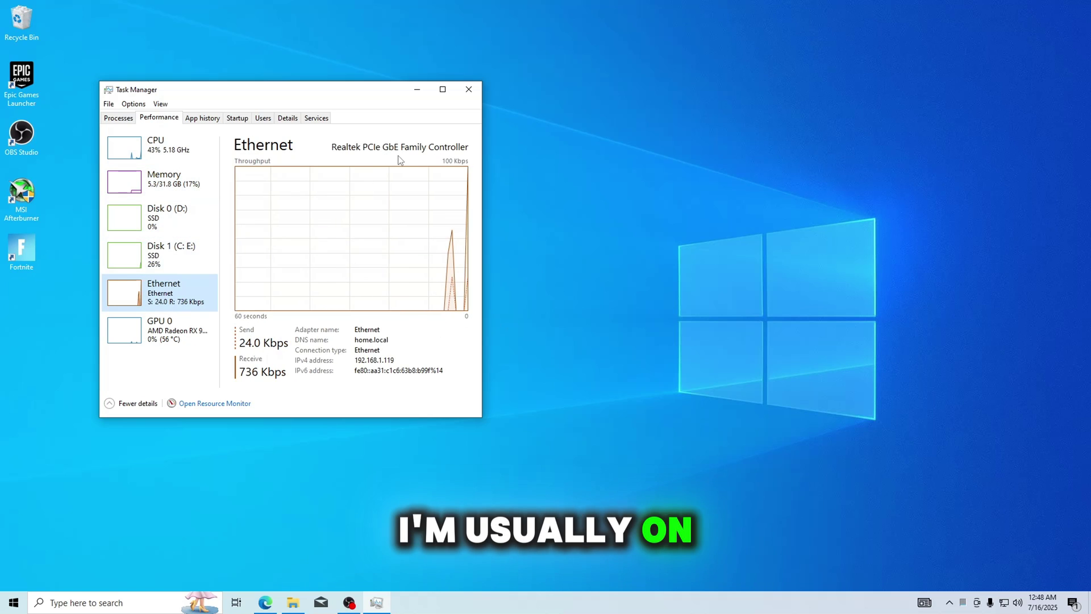
{"action": "left_click", "coordinate": [165, 329]}
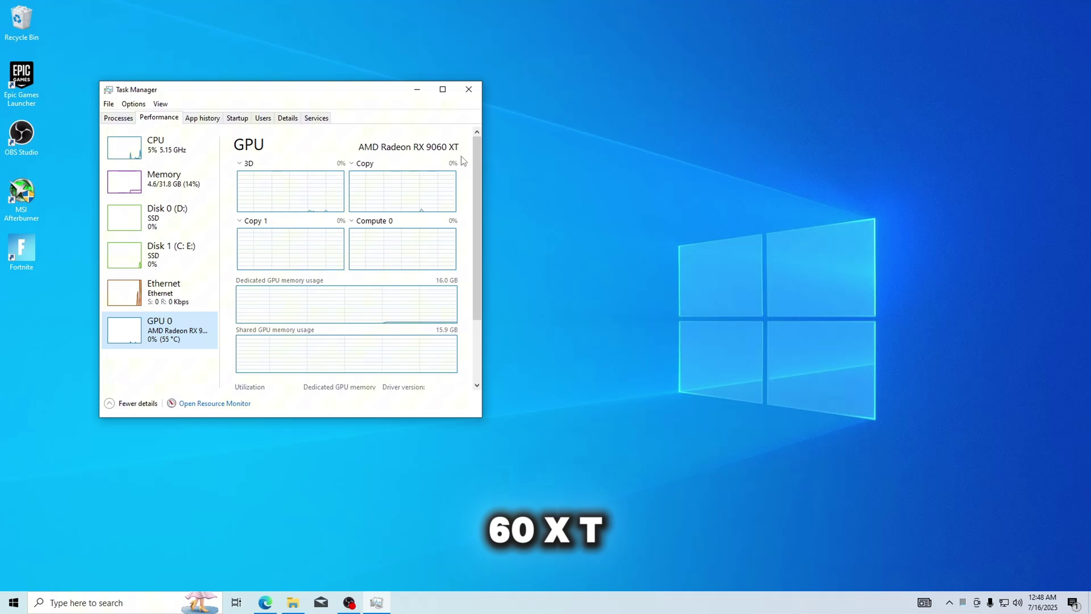
{"action": "scroll", "coordinate": [471, 288], "scroll_direction": "down", "scroll_amount": 3}
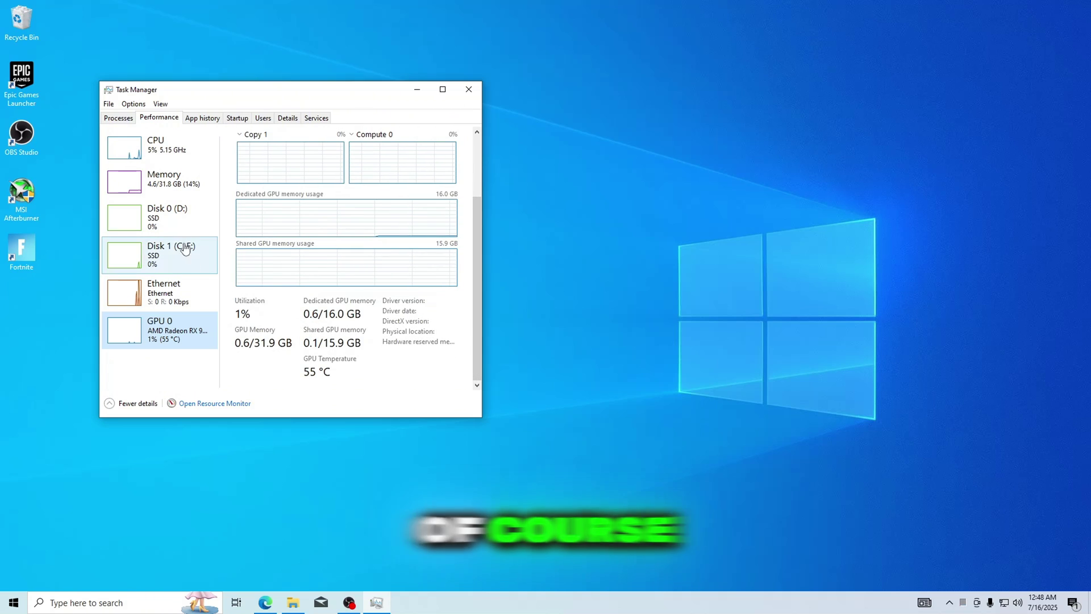
{"action": "left_click", "coordinate": [181, 161]}
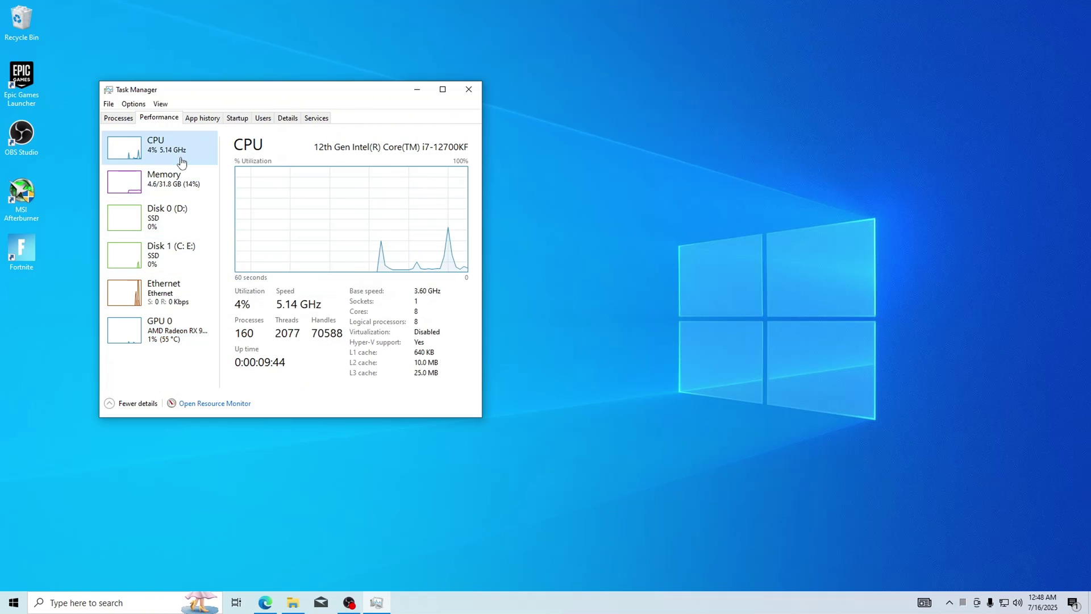
{"action": "left_click", "coordinate": [417, 89]}
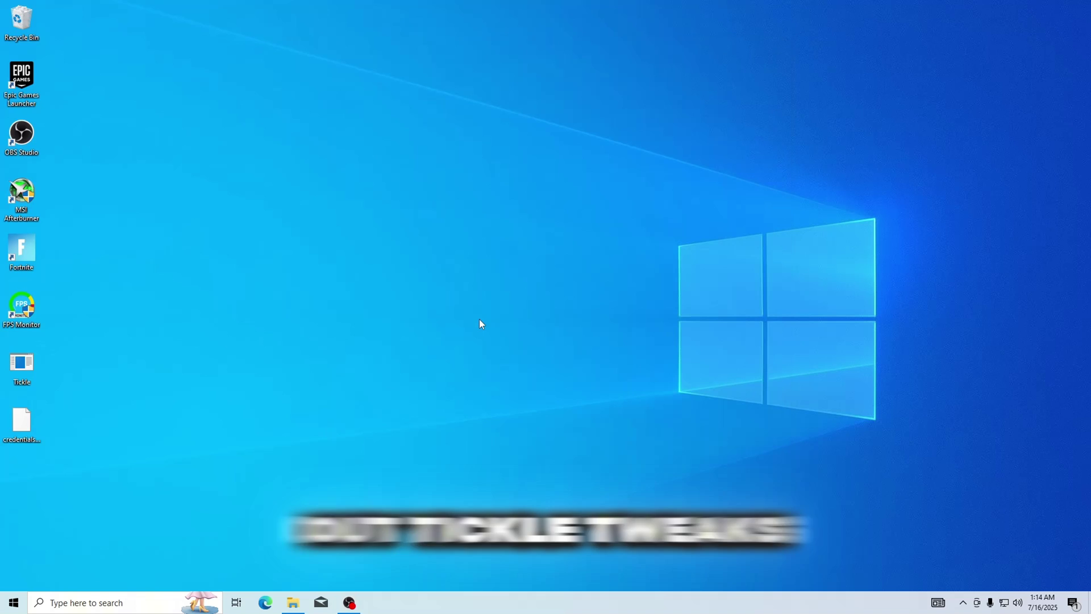
{"action": "double_click", "coordinate": [39, 364]}
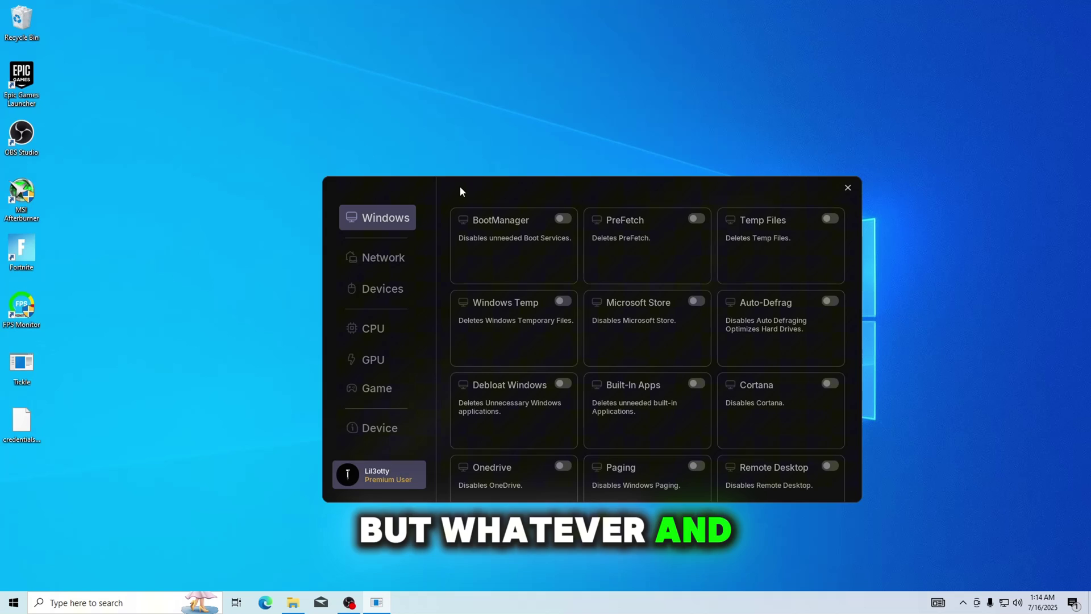
- Scroll the Windows tweaks, view the Devices, CPU, GPU and Game categories, then return to Windows
{"action": "scroll", "coordinate": [604, 324], "scroll_direction": "down", "scroll_amount": 2}
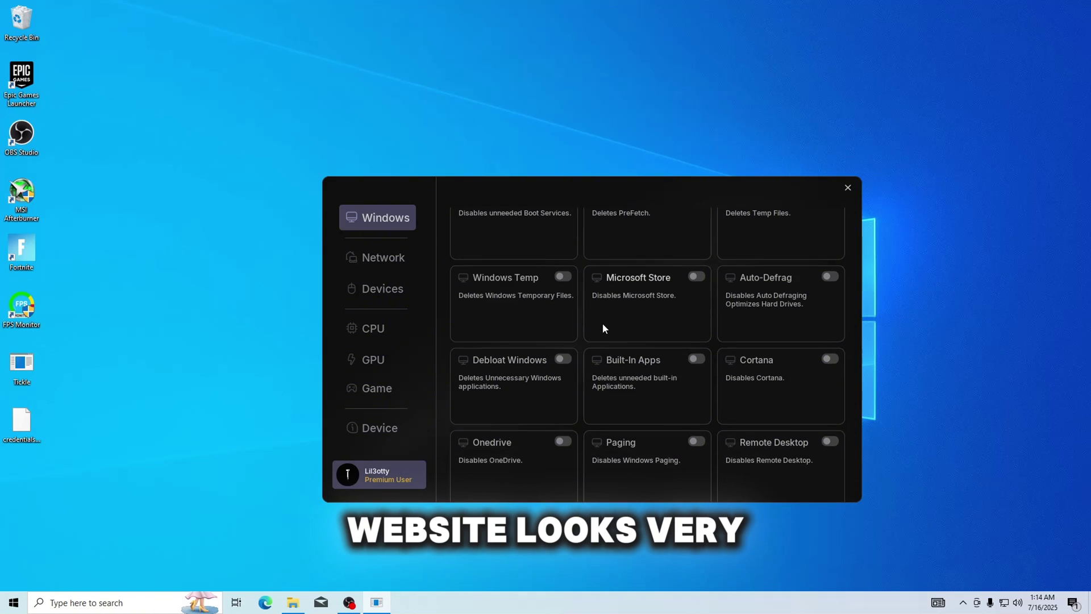
{"action": "scroll", "coordinate": [604, 328], "scroll_direction": "down", "scroll_amount": 7}
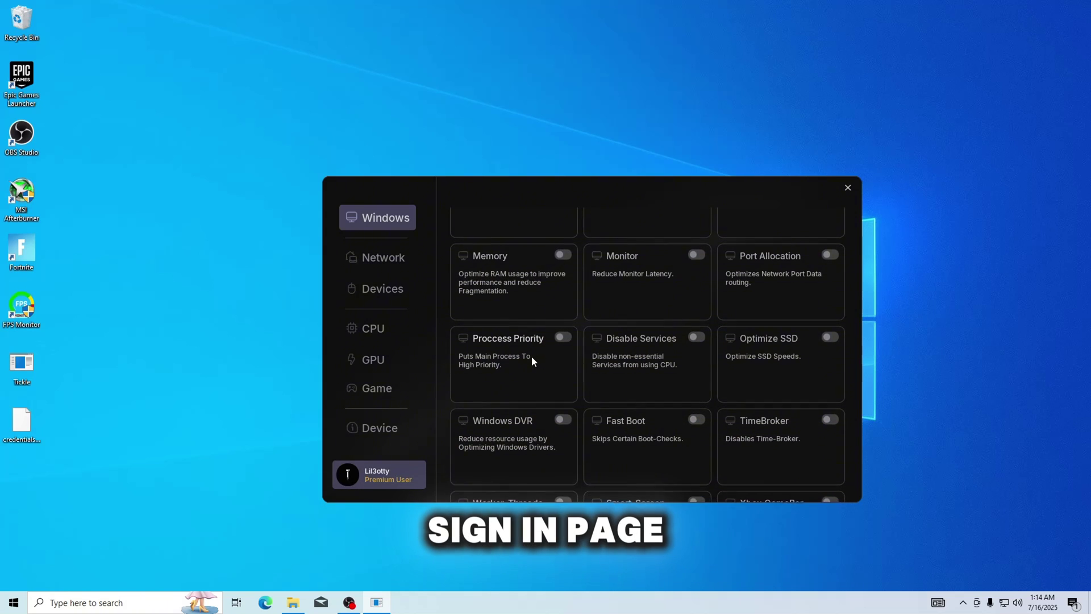
{"action": "scroll", "coordinate": [531, 356], "scroll_direction": "down", "scroll_amount": 3}
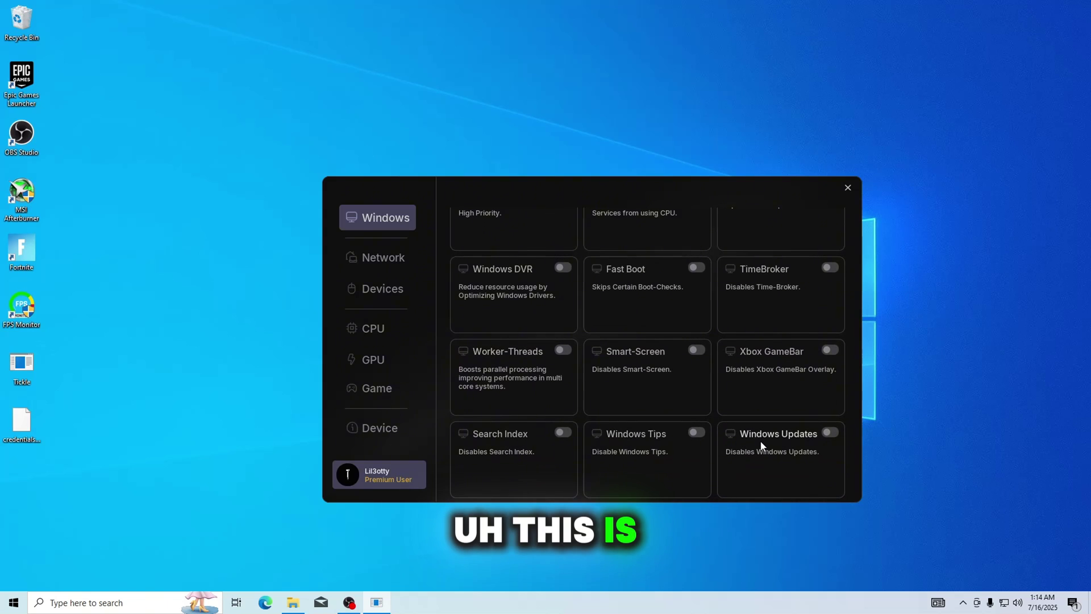
{"action": "left_click", "coordinate": [380, 287]}
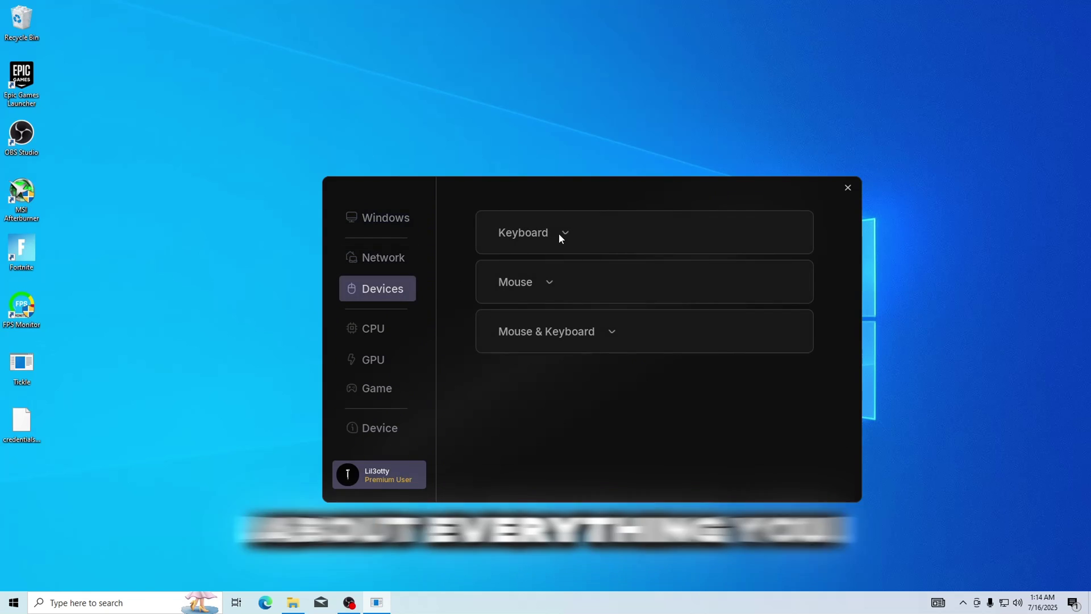
{"action": "left_click", "coordinate": [390, 331]}
{"action": "left_click", "coordinate": [375, 361]}
{"action": "left_click", "coordinate": [377, 388]}
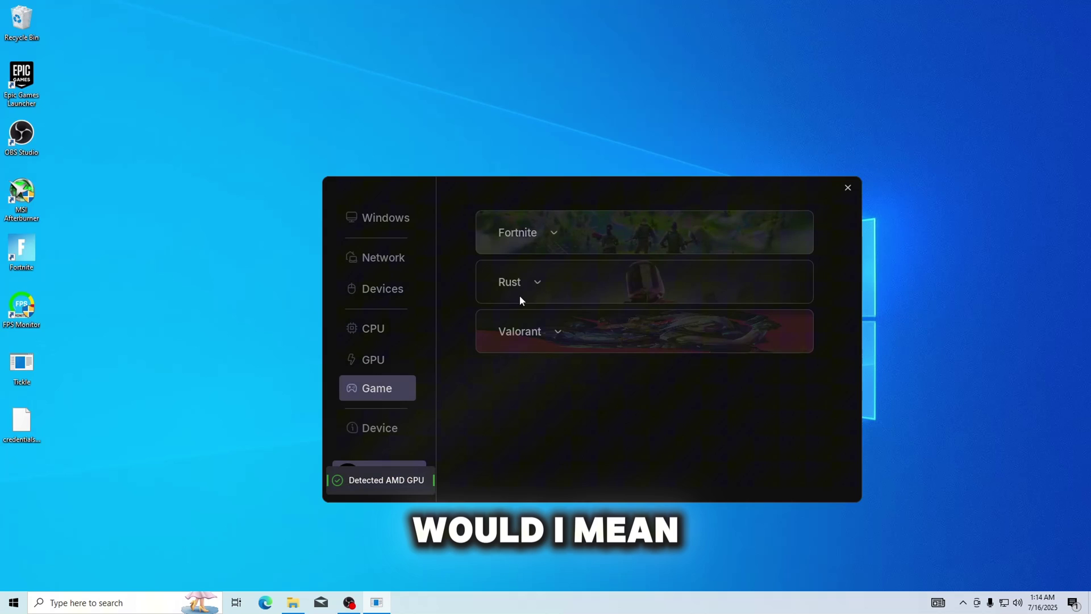
{"action": "left_click", "coordinate": [364, 221]}
{"action": "scroll", "coordinate": [468, 252], "scroll_direction": "up", "scroll_amount": 6}
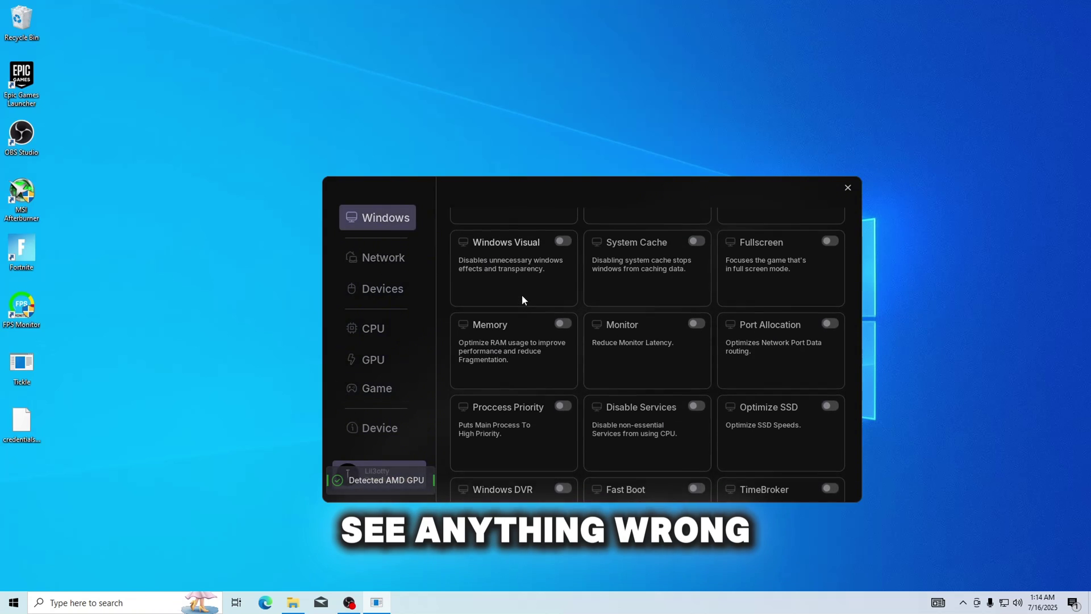
{"action": "scroll", "coordinate": [518, 301], "scroll_direction": "up", "scroll_amount": 5}
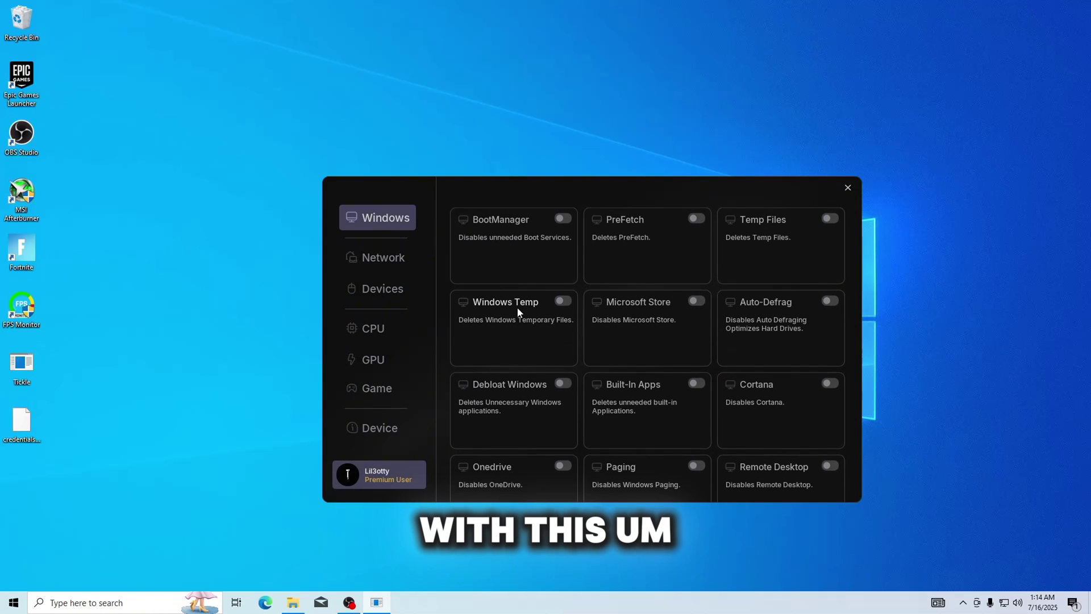
- Enable BootManager, PreFetch, Temp Files, Windows Temp and Auto-Defrag and apply them all
{"action": "left_click", "coordinate": [563, 218]}
{"action": "left_click", "coordinate": [603, 239]}
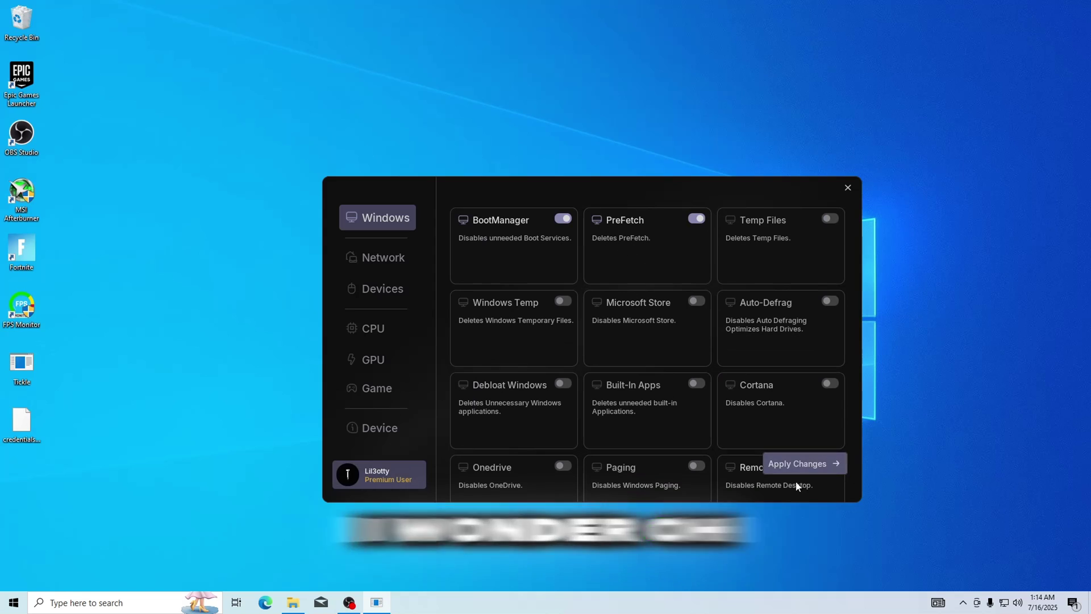
{"action": "left_click", "coordinate": [745, 260]}
{"action": "left_click", "coordinate": [562, 336]}
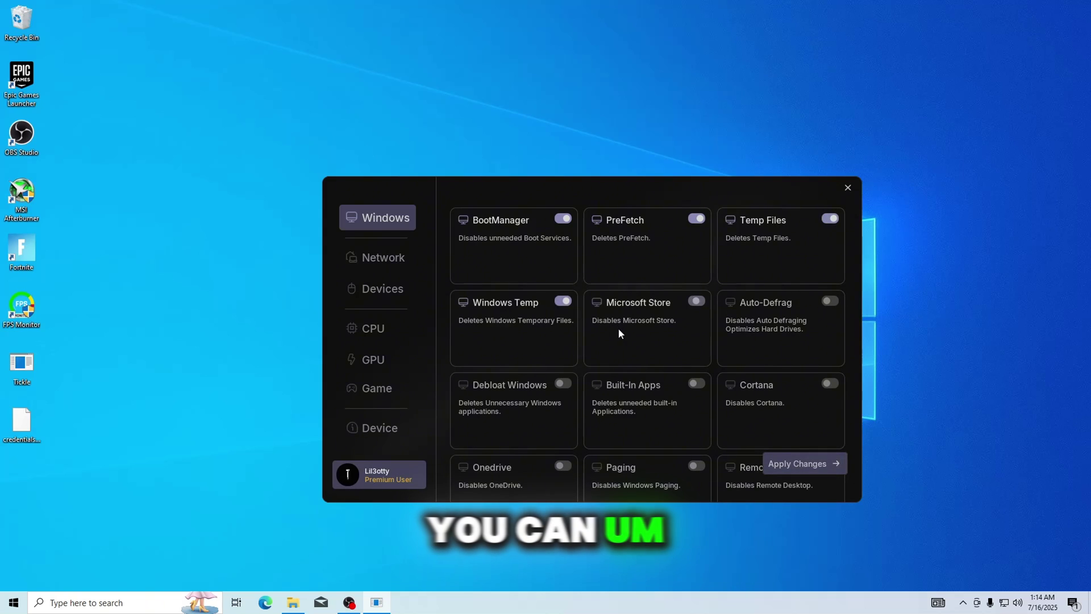
{"action": "left_click", "coordinate": [791, 328]}
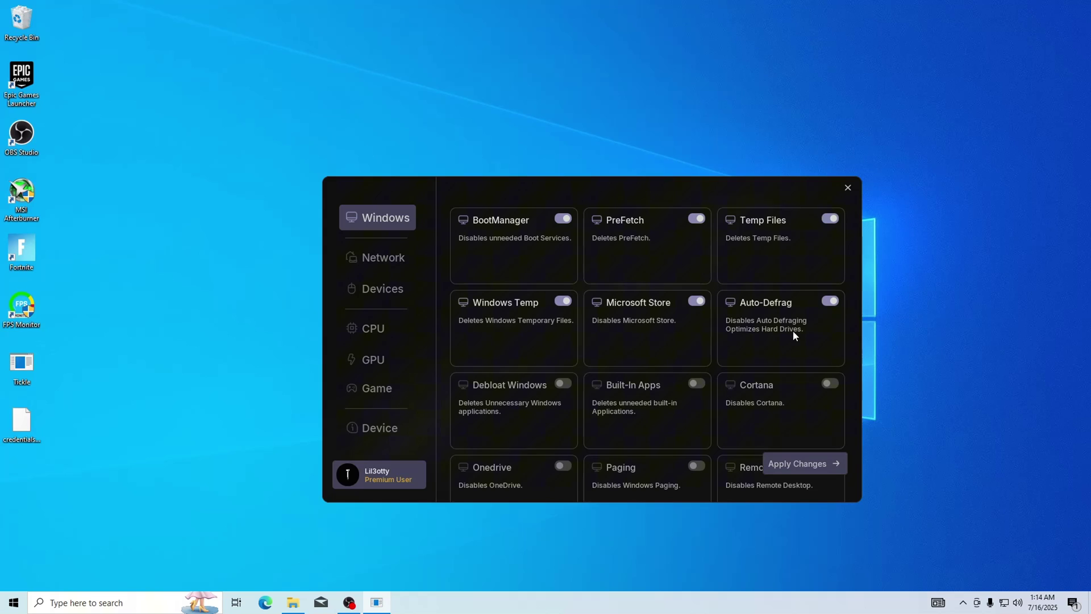
{"action": "left_click", "coordinate": [790, 329]}
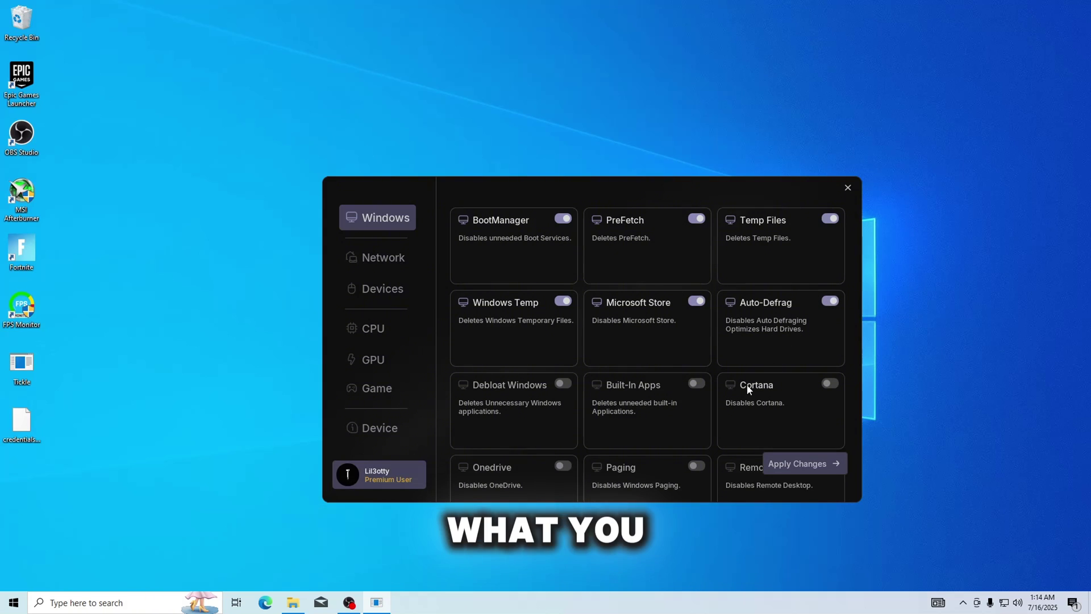
{"action": "left_click", "coordinate": [776, 461]}
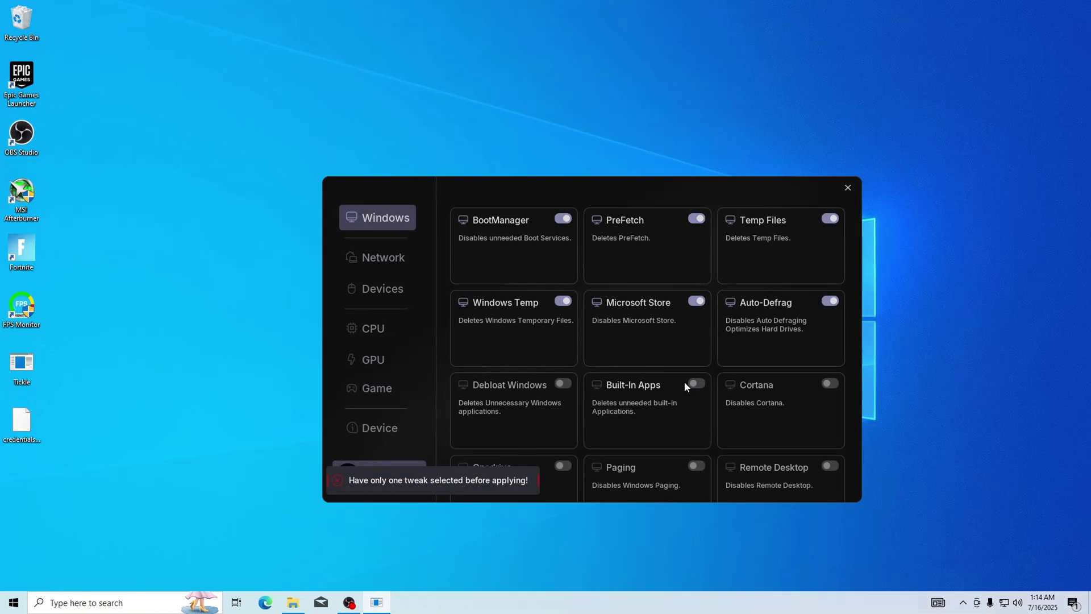
- Leave only BootManager on and apply it twice, then close Tickle and relaunch it
{"action": "left_click", "coordinate": [771, 336]}
{"action": "left_click", "coordinate": [779, 250]}
{"action": "left_click", "coordinate": [669, 295]}
{"action": "left_click", "coordinate": [634, 271]}
{"action": "left_click", "coordinate": [517, 327]}
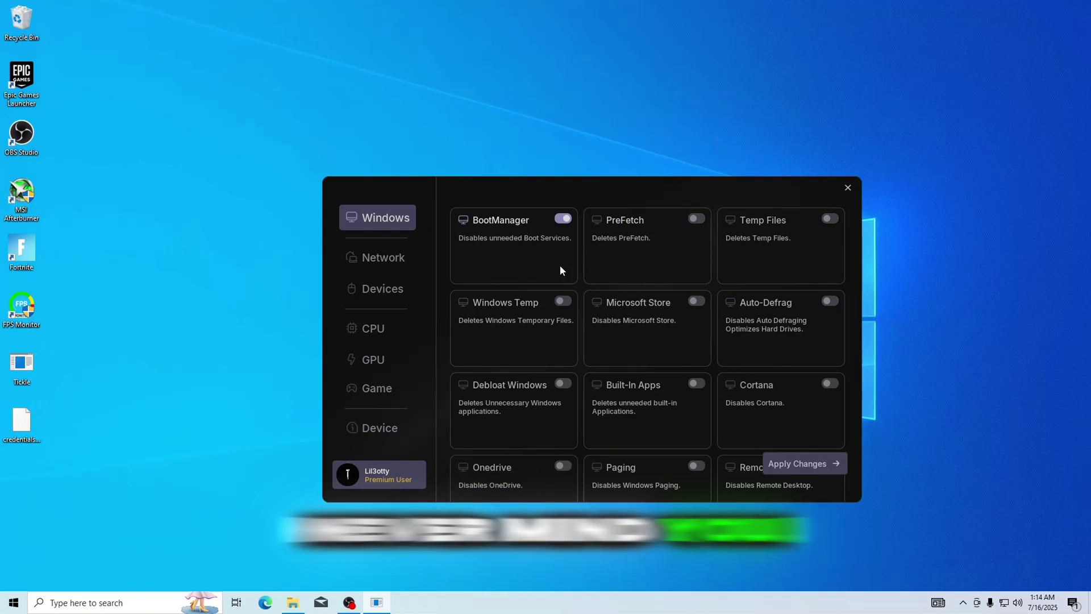
{"action": "left_click", "coordinate": [803, 464]}
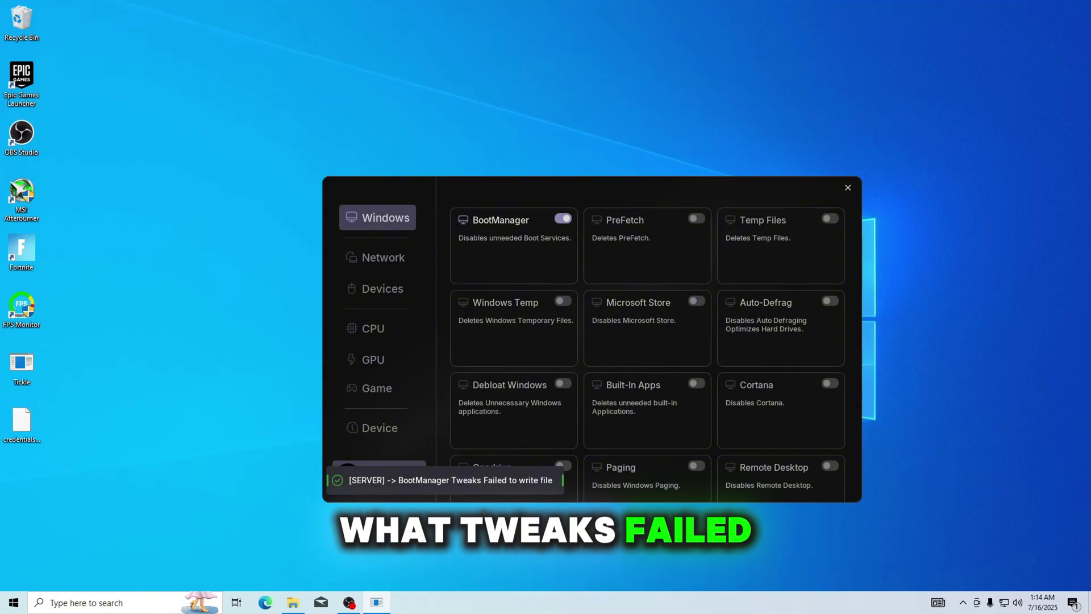
{"action": "left_click", "coordinate": [784, 463]}
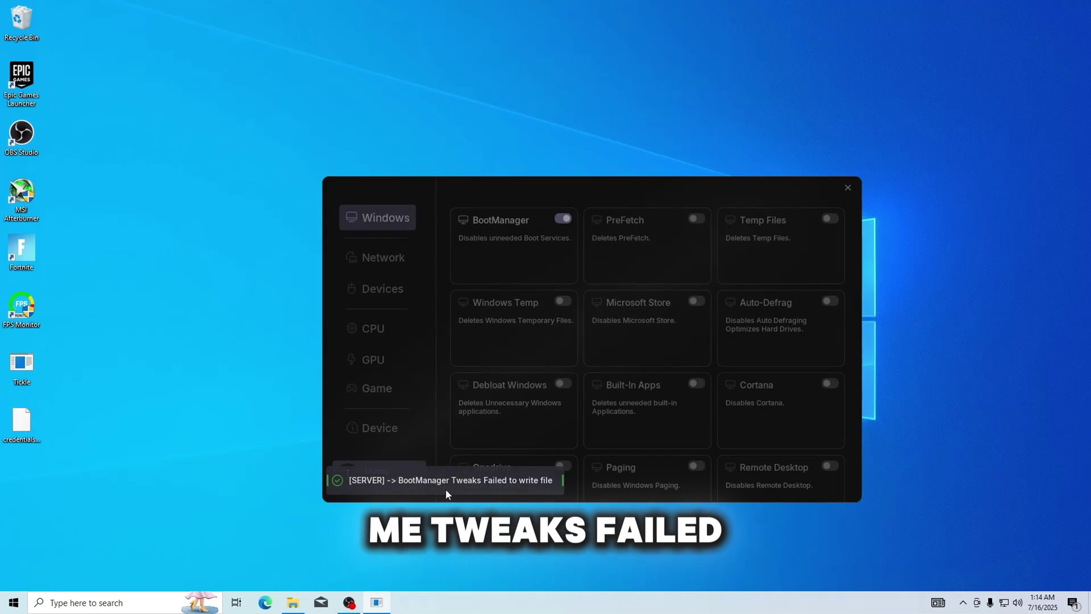
{"action": "left_click", "coordinate": [848, 187]}
{"action": "right_click", "coordinate": [33, 370]}
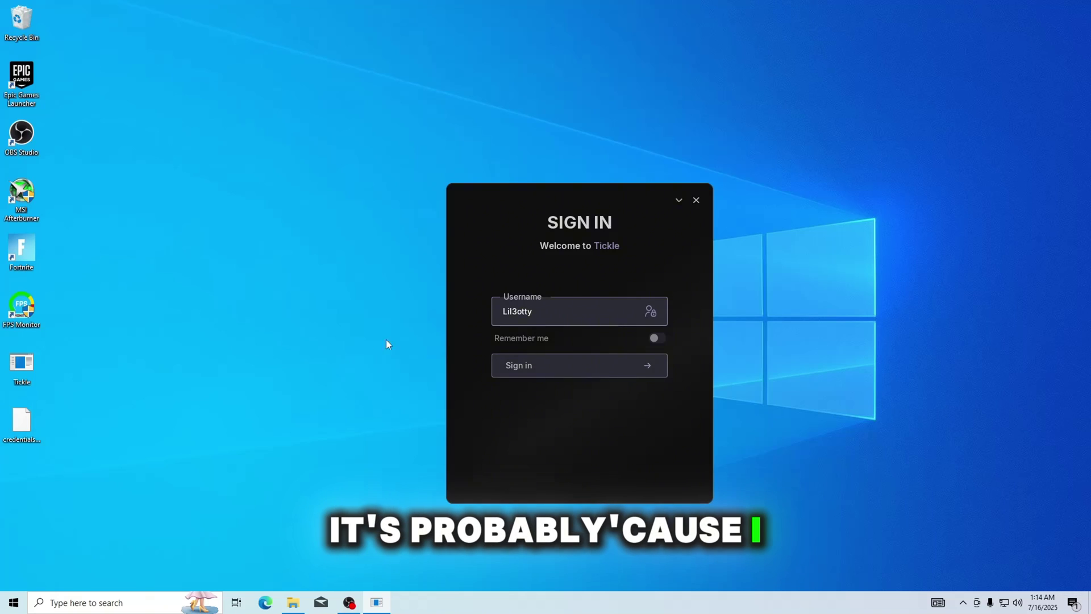
- Centre the Welcome window, enable and apply BootManager, then switch Windows Temp off after the error
{"action": "left_click_drag", "start_coordinate": [616, 224], "coordinate": [393, 157]}
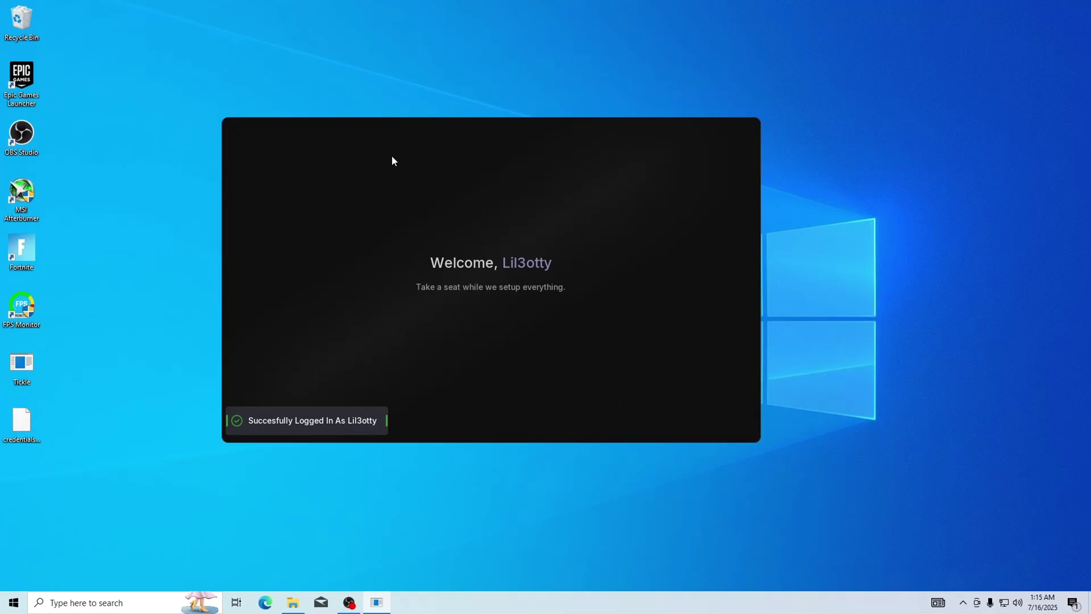
{"action": "left_click", "coordinate": [462, 159]}
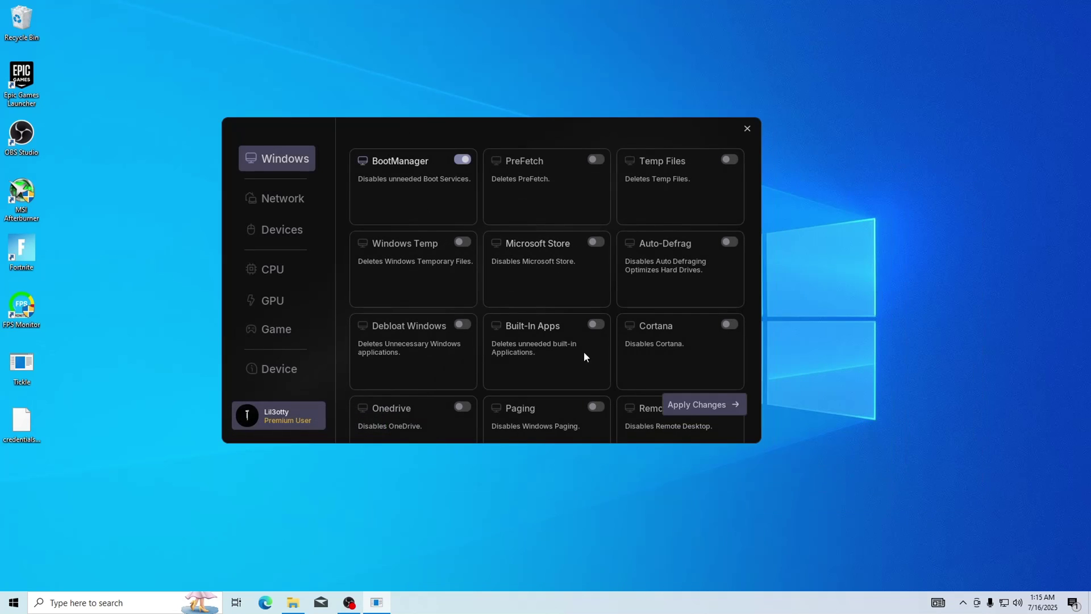
{"action": "left_click", "coordinate": [674, 406]}
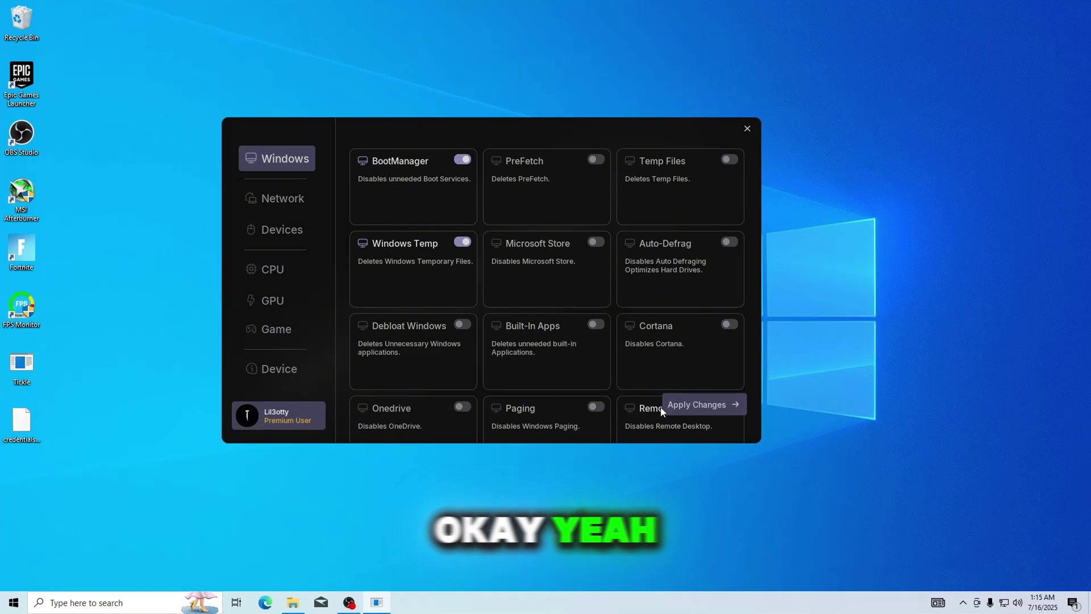
{"action": "left_click", "coordinate": [704, 404]}
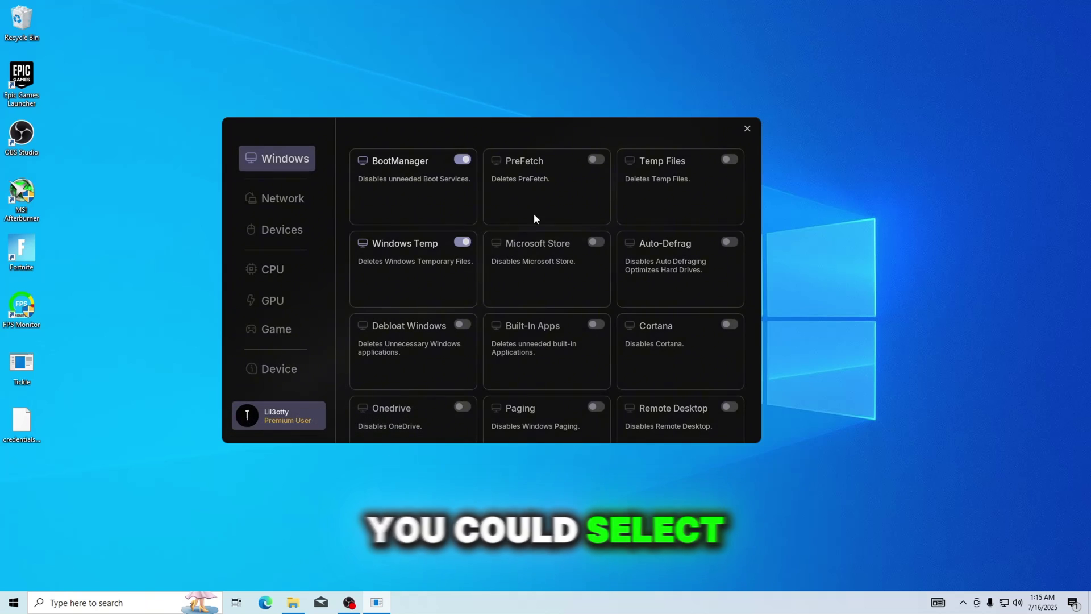
{"action": "left_click", "coordinate": [430, 249]}
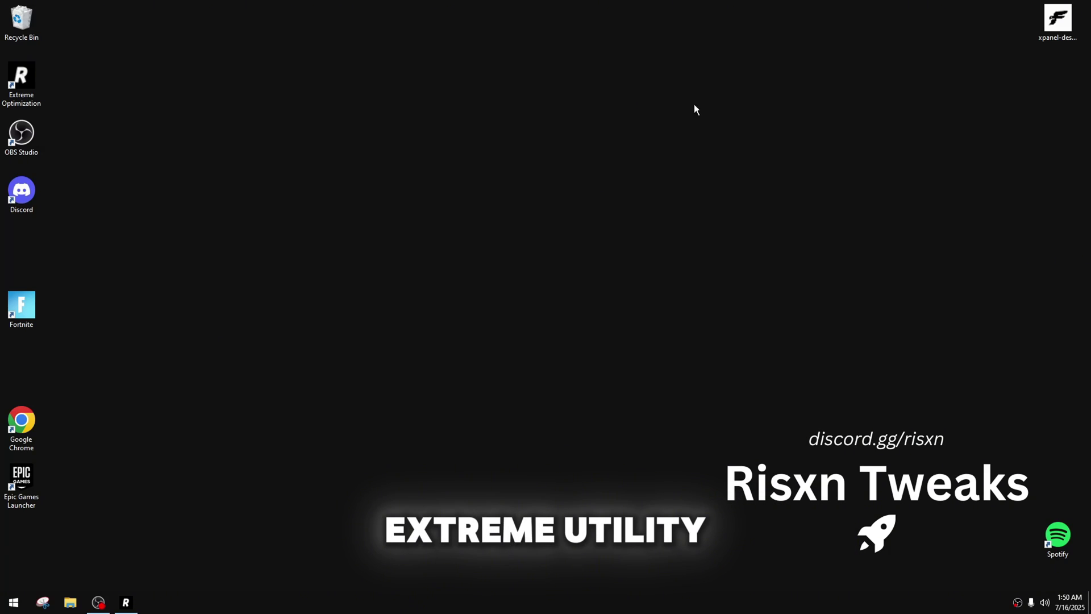
- Restore Extreme Optimization Assistant, view the Network, Debloat, GPU and Extra pages, then return Home
{"action": "left_click", "coordinate": [126, 602]}
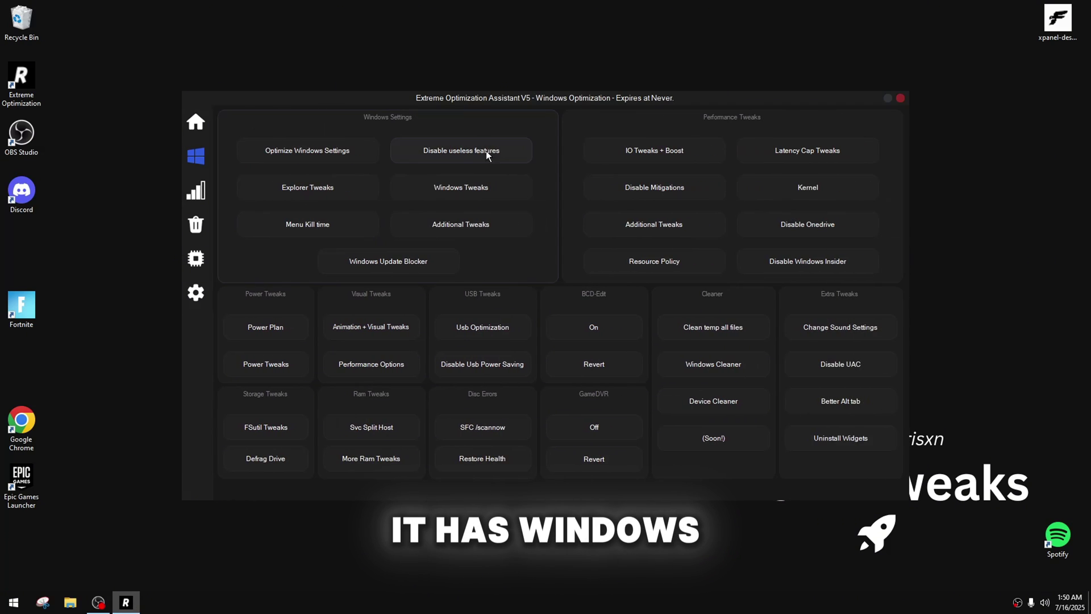
{"action": "left_click", "coordinate": [248, 187]}
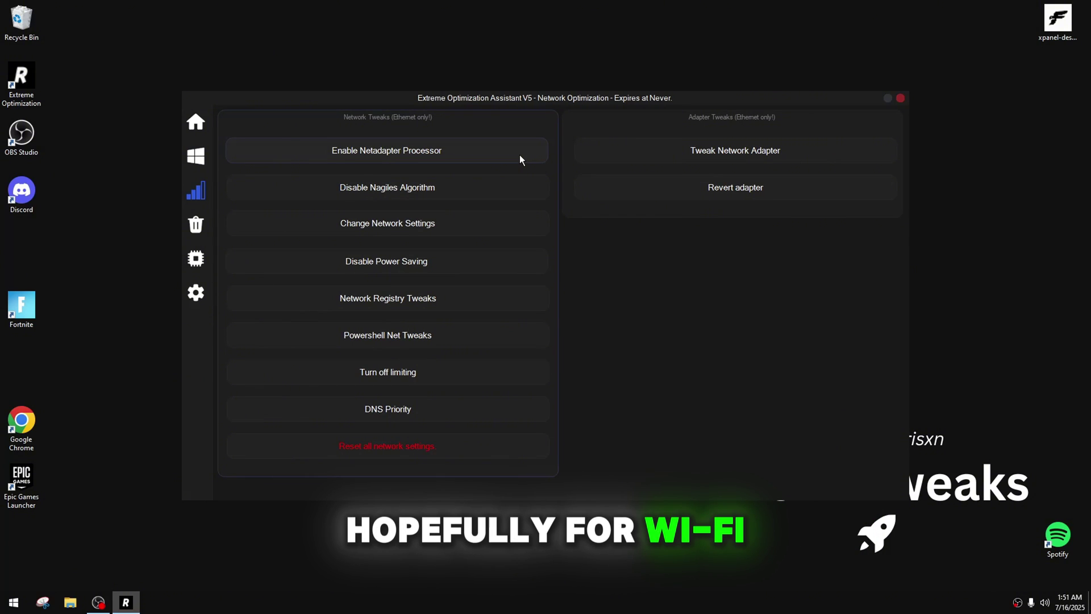
{"action": "left_click", "coordinate": [274, 226]}
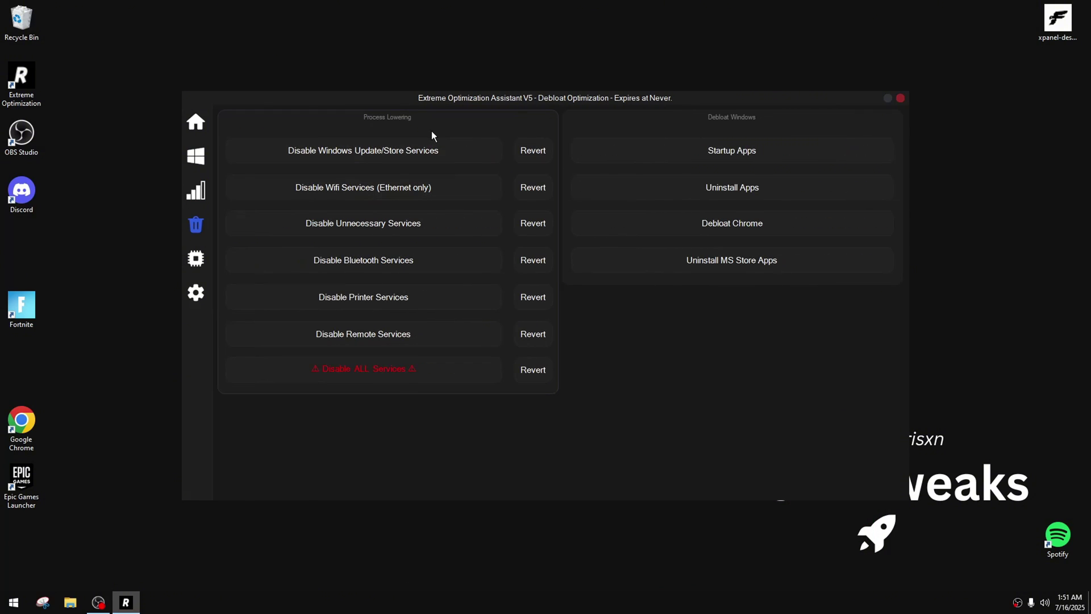
{"action": "left_click", "coordinate": [253, 258]}
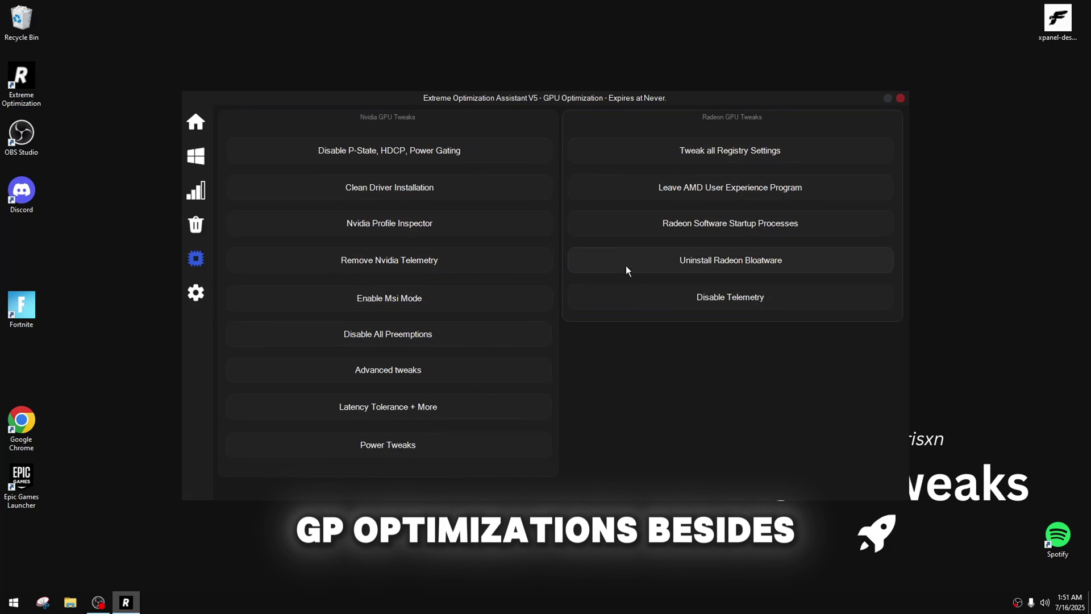
{"action": "left_click", "coordinate": [253, 293]}
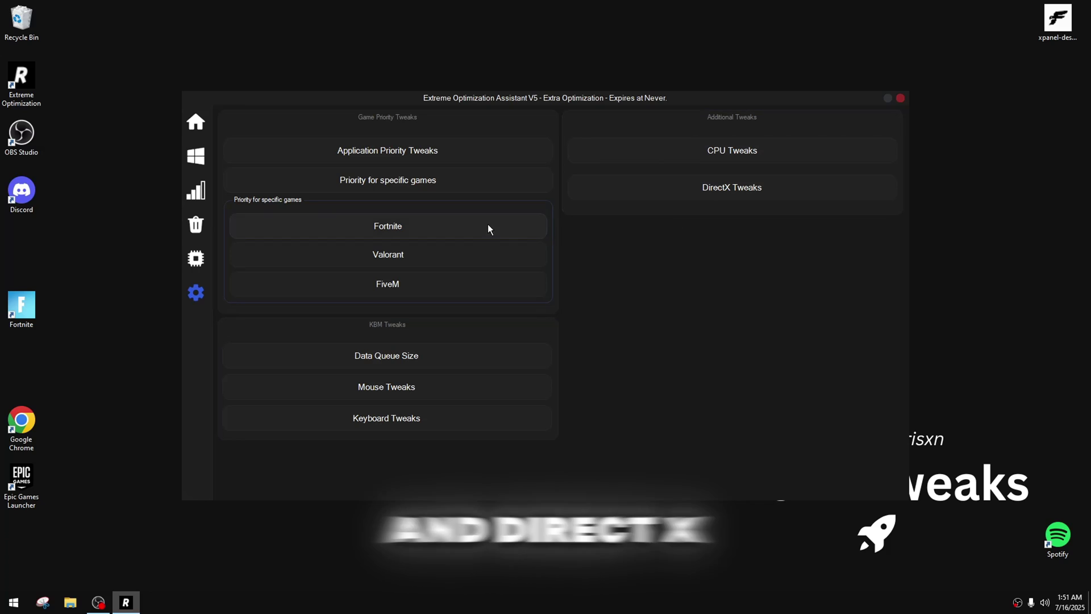
{"action": "left_click", "coordinate": [205, 124]}
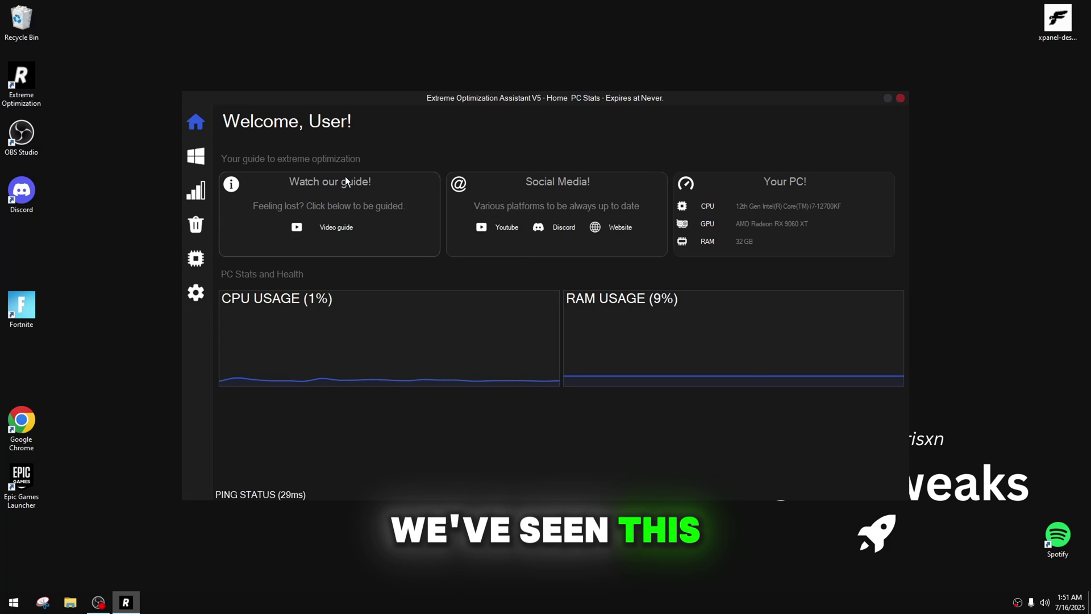
{"action": "left_click", "coordinate": [196, 163]}
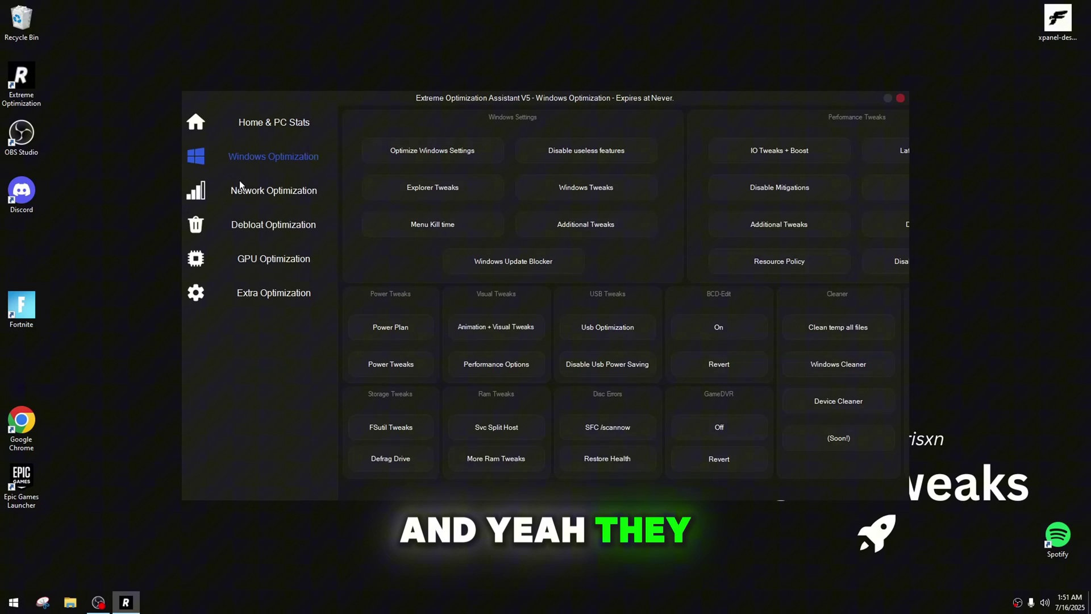
{"action": "left_click", "coordinate": [206, 123]}
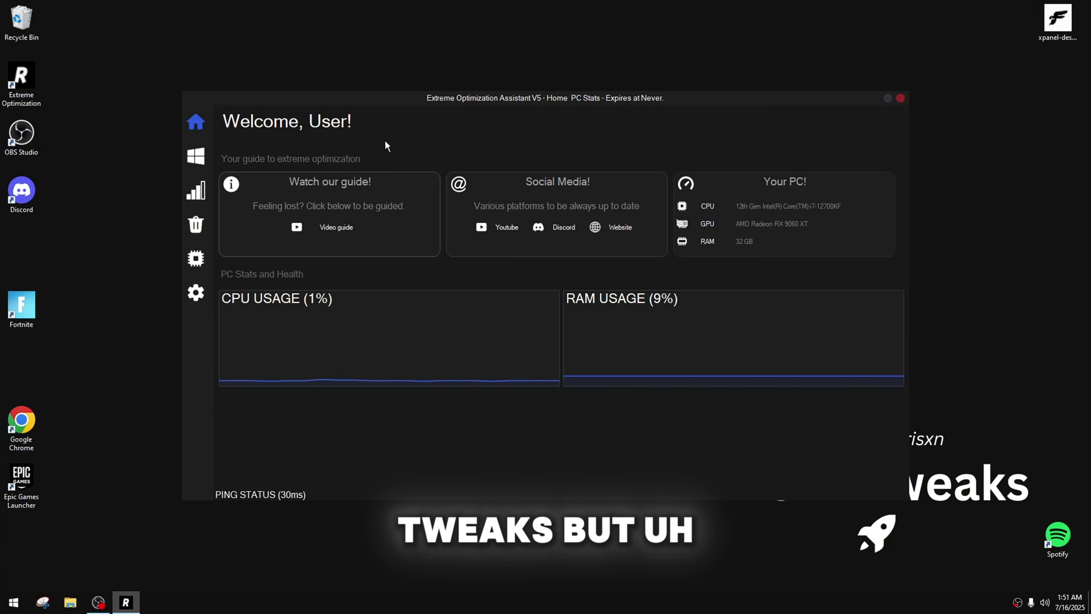
{"action": "mouse_move", "coordinate": [210, 154]}
{"action": "left_click", "coordinate": [272, 157]}
{"action": "left_click", "coordinate": [268, 124]}
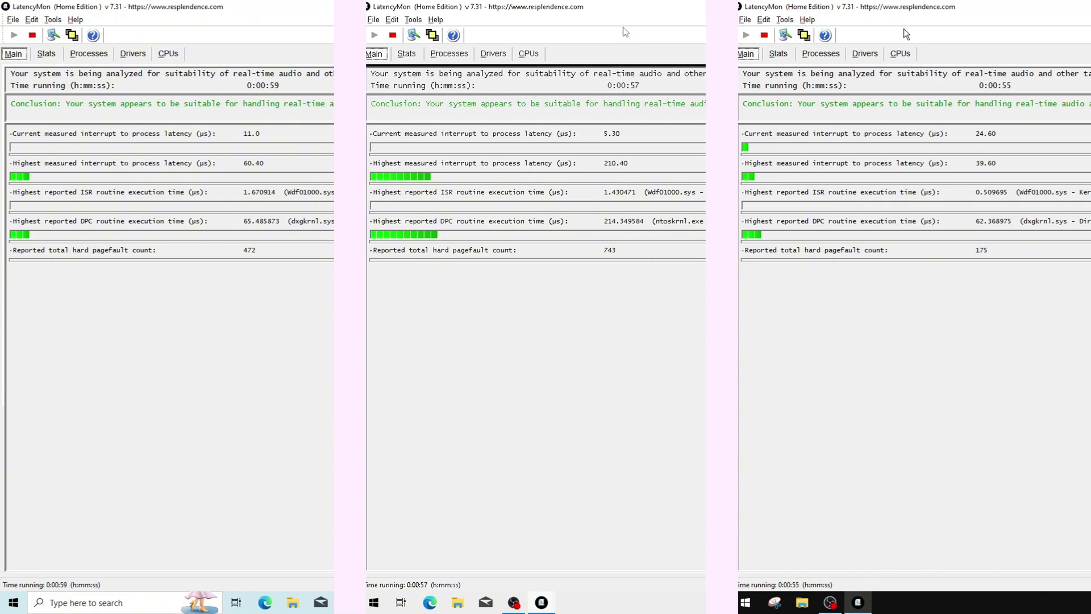
- Stop the left, middle and right LatencyMon monitors and show each one's Stats report
{"action": "left_click", "coordinate": [32, 35]}
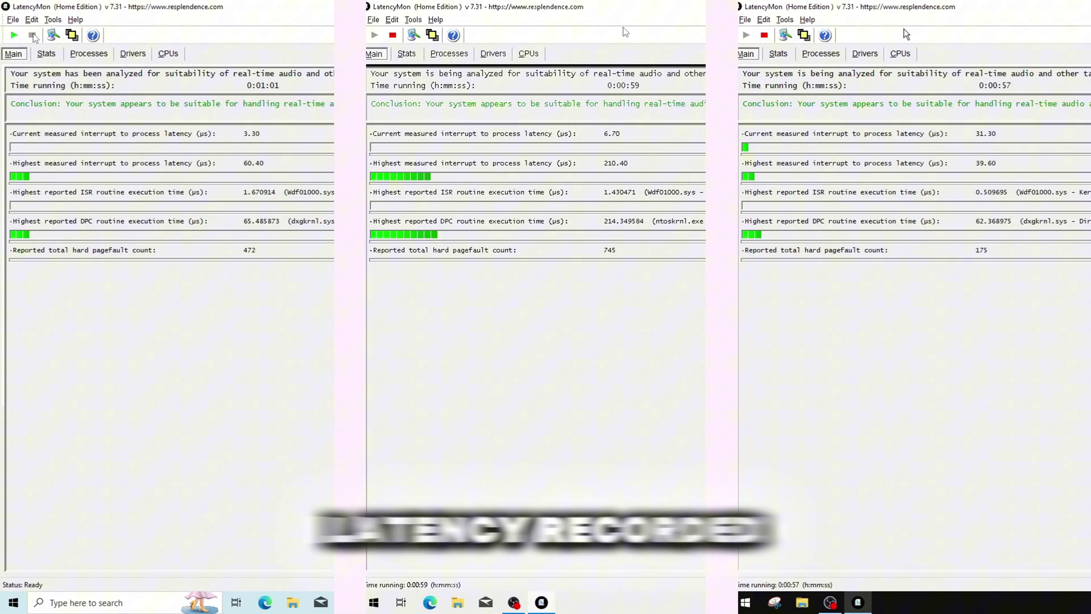
{"action": "left_click", "coordinate": [46, 53]}
{"action": "left_click", "coordinate": [392, 36]}
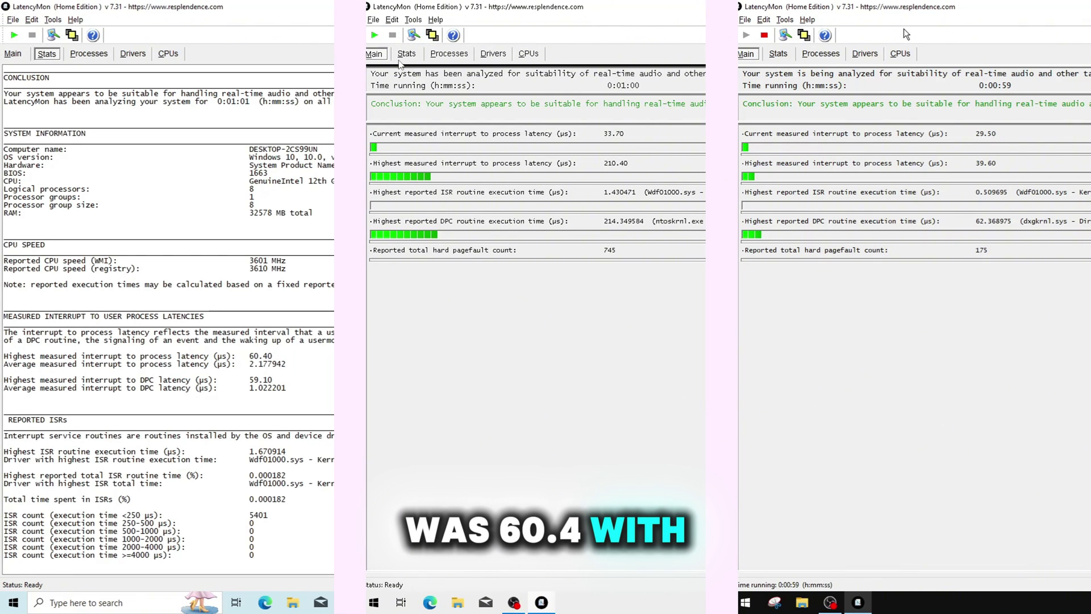
{"action": "left_click", "coordinate": [407, 53]}
{"action": "left_click", "coordinate": [764, 36]}
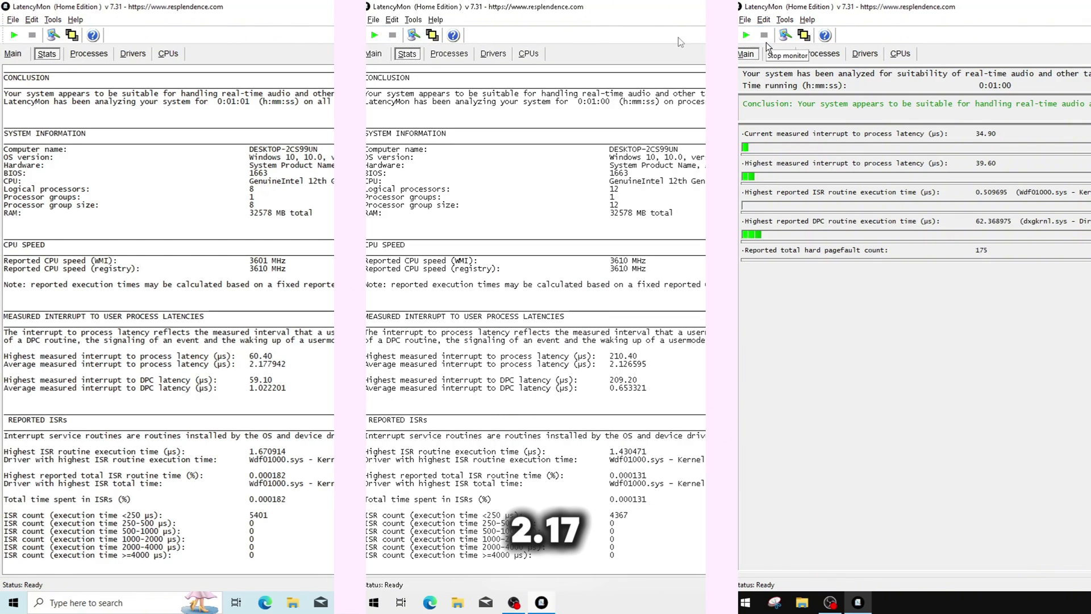
{"action": "left_click", "coordinate": [778, 54]}
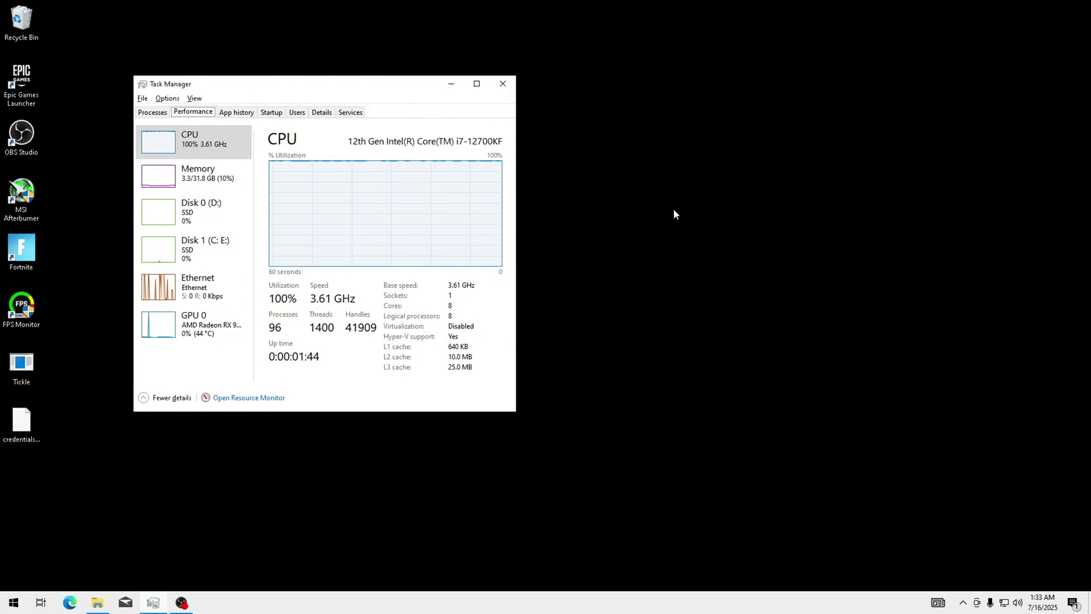
- Move Task Manager toward the screen centre, check Processes, and return to the CPU graph
{"action": "left_click_drag", "start_coordinate": [371, 88], "coordinate": [579, 152]}
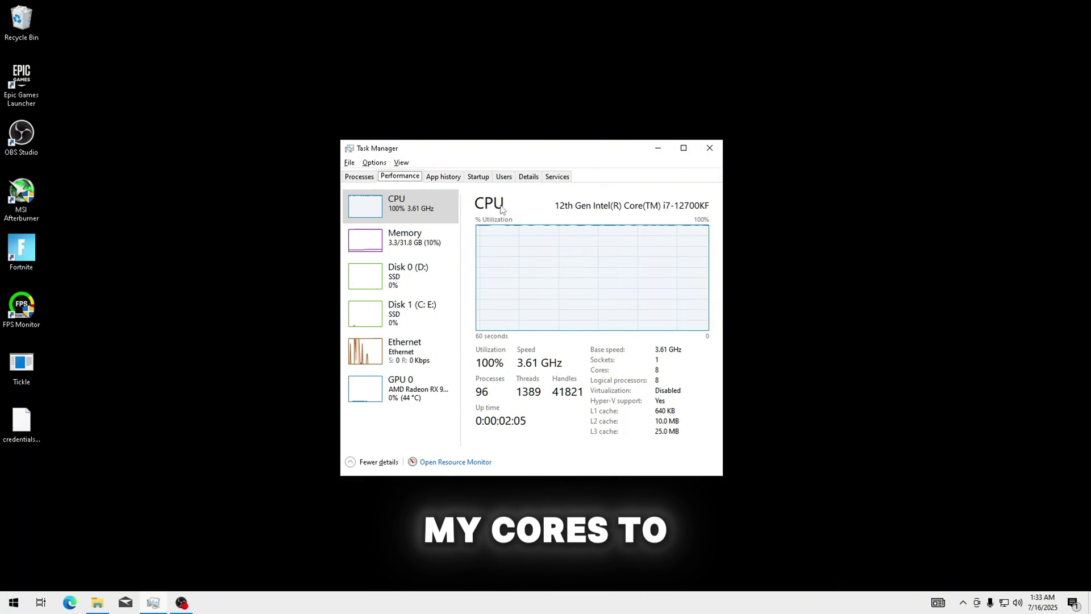
{"action": "left_click", "coordinate": [364, 180]}
{"action": "left_click", "coordinate": [400, 178]}
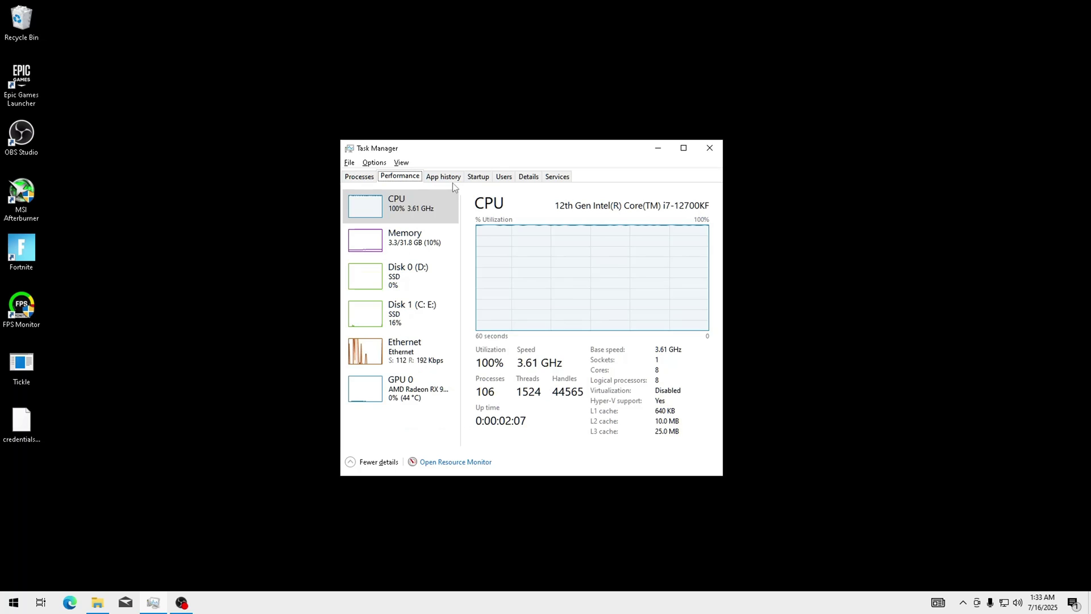
{"action": "left_click", "coordinate": [13, 602]}
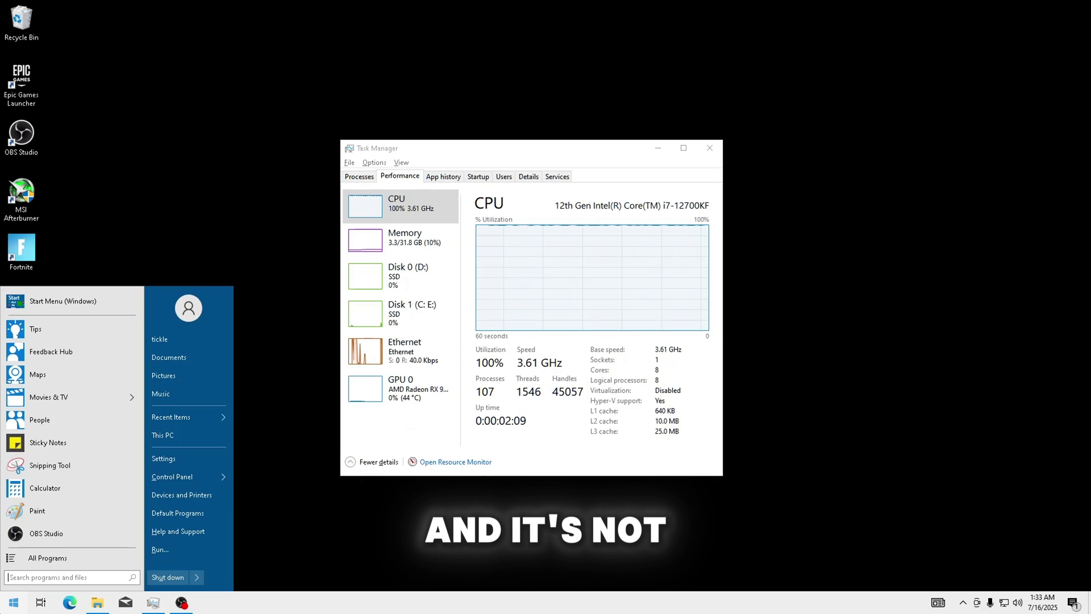
{"action": "type", "text": "edit"}
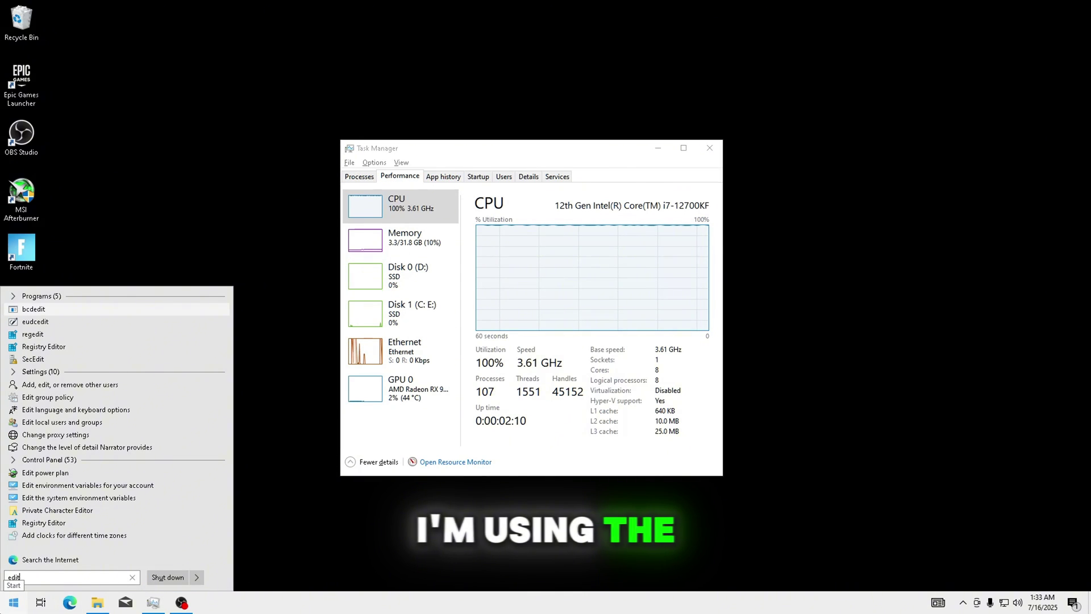
{"action": "left_click", "coordinate": [45, 472]}
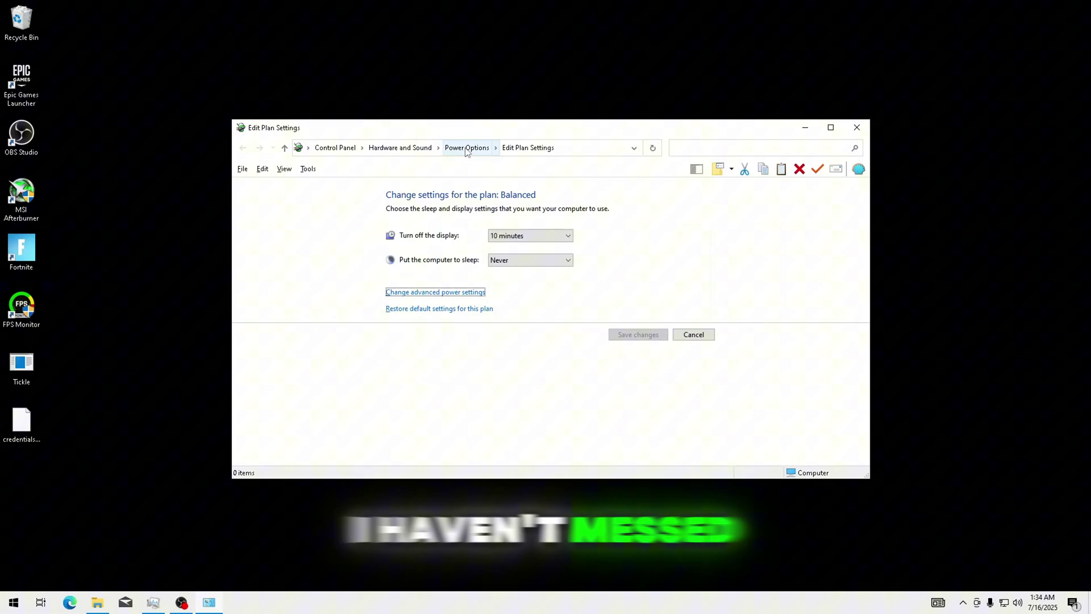
{"action": "left_click", "coordinate": [466, 148]}
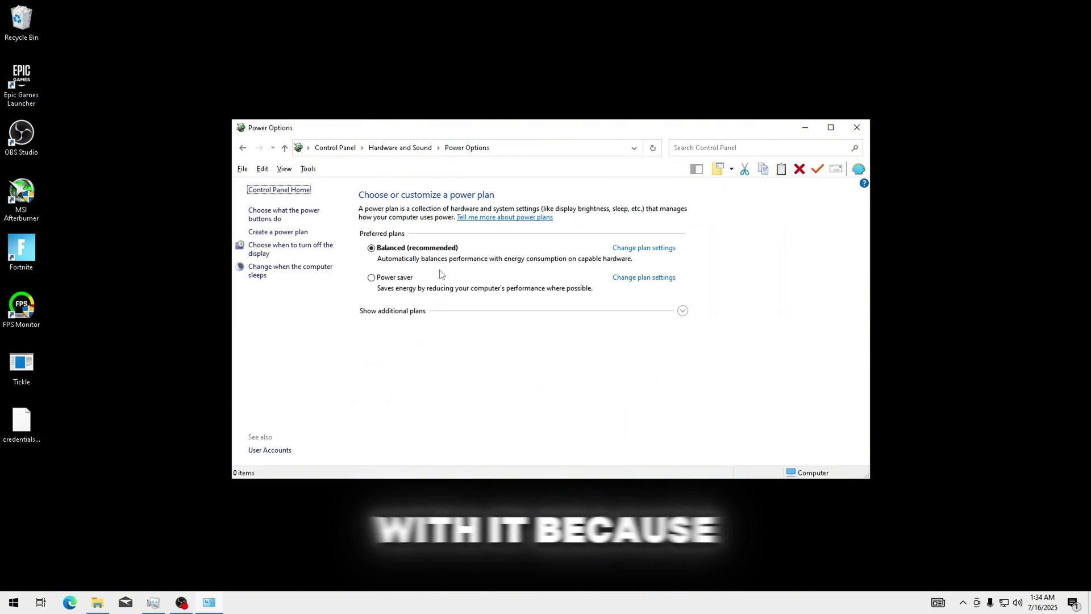
{"action": "left_click", "coordinate": [405, 313]}
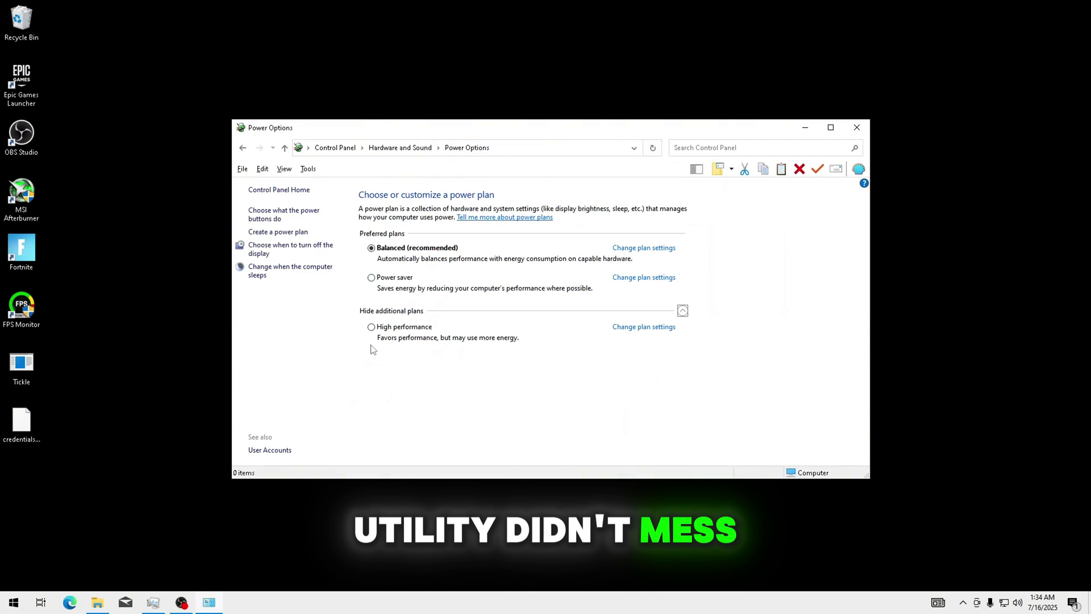
{"action": "left_click", "coordinate": [857, 128]}
{"action": "left_click_drag", "start_coordinate": [510, 150], "coordinate": [483, 132]}
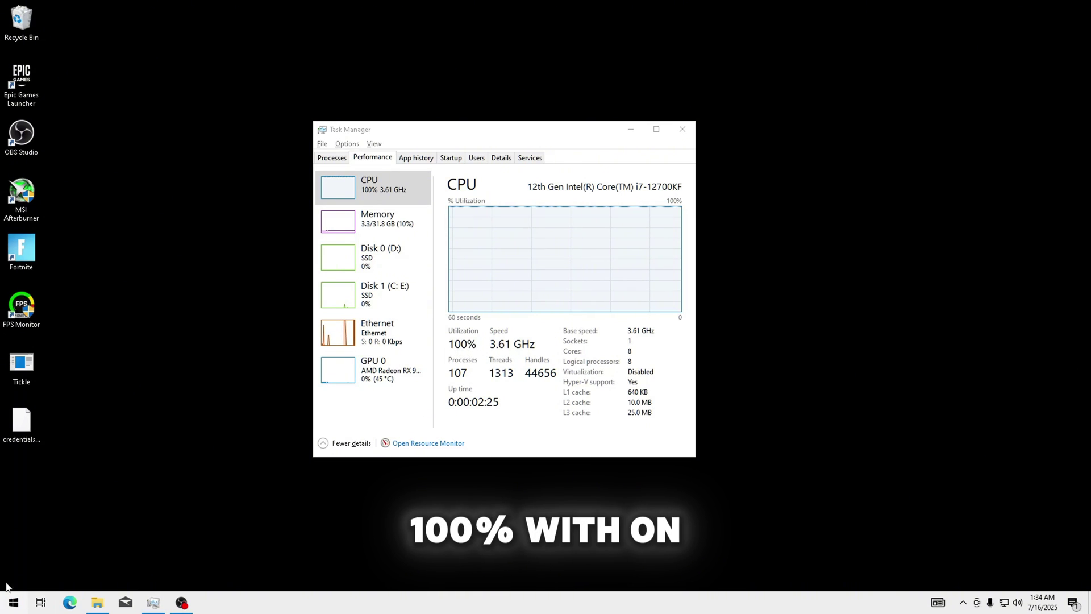
{"action": "left_click", "coordinate": [332, 158]}
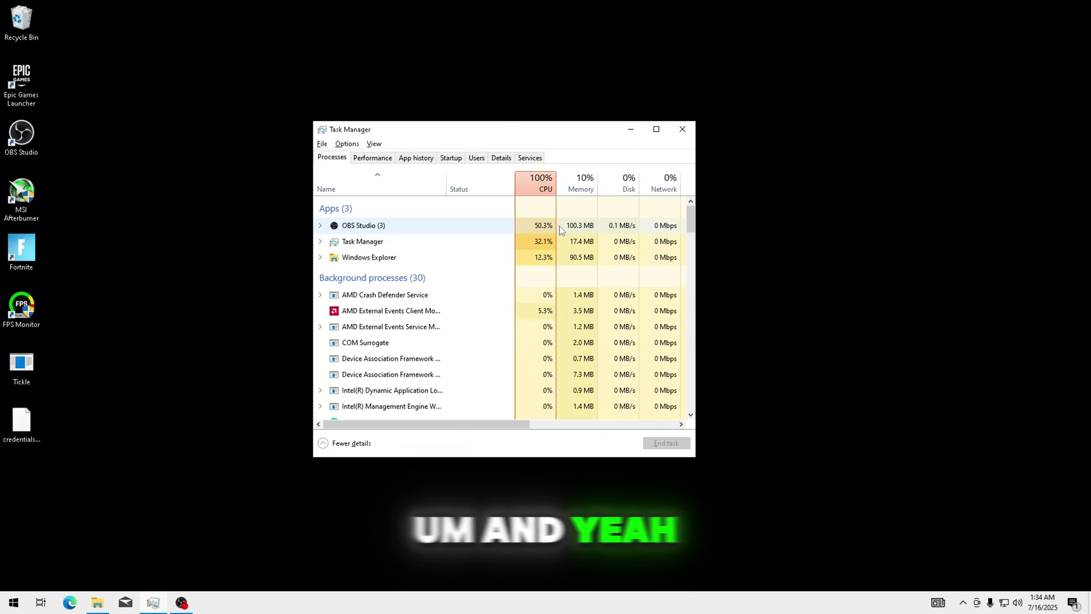
{"action": "left_click", "coordinate": [372, 157]}
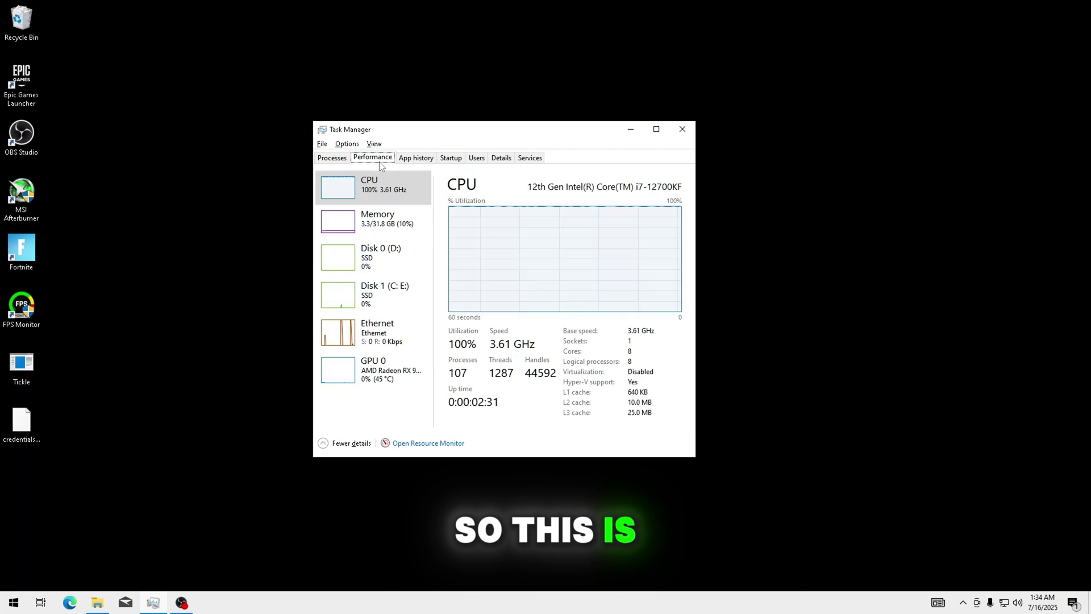